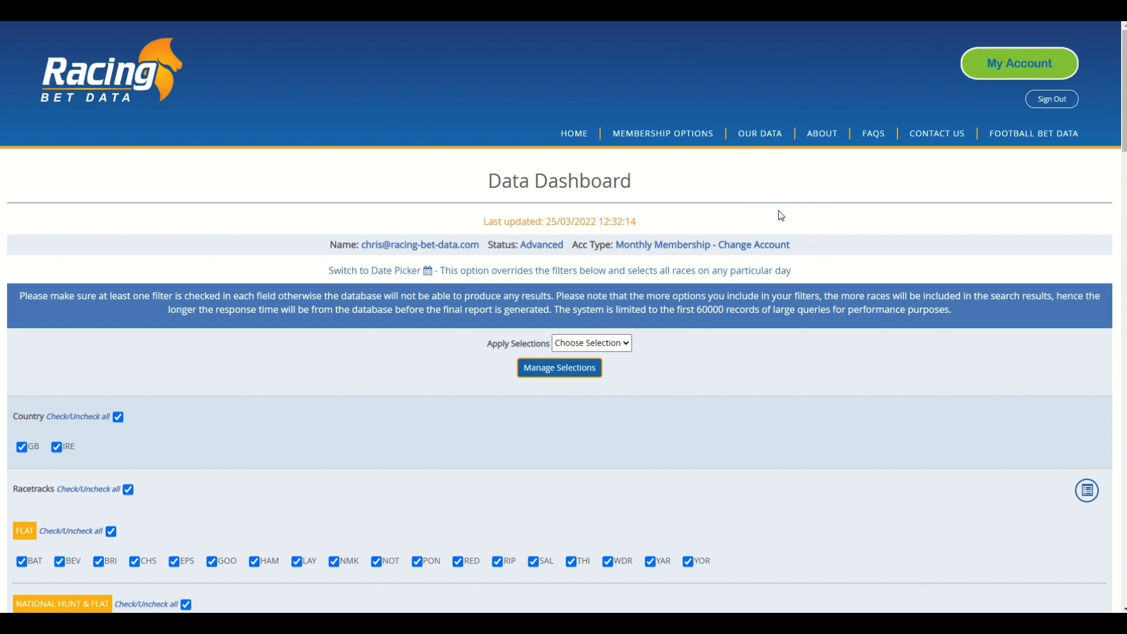
Step: Pick 22 September 2021 in the single-date picker and export that day's races to Excel
drag(637, 222, 475, 226)
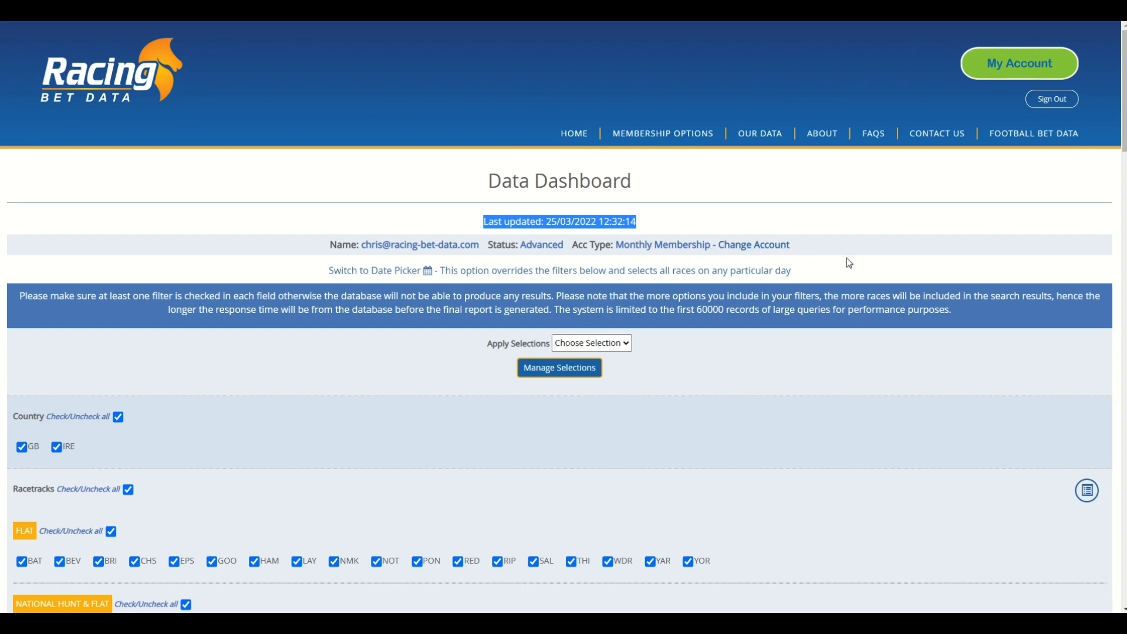
click(520, 271)
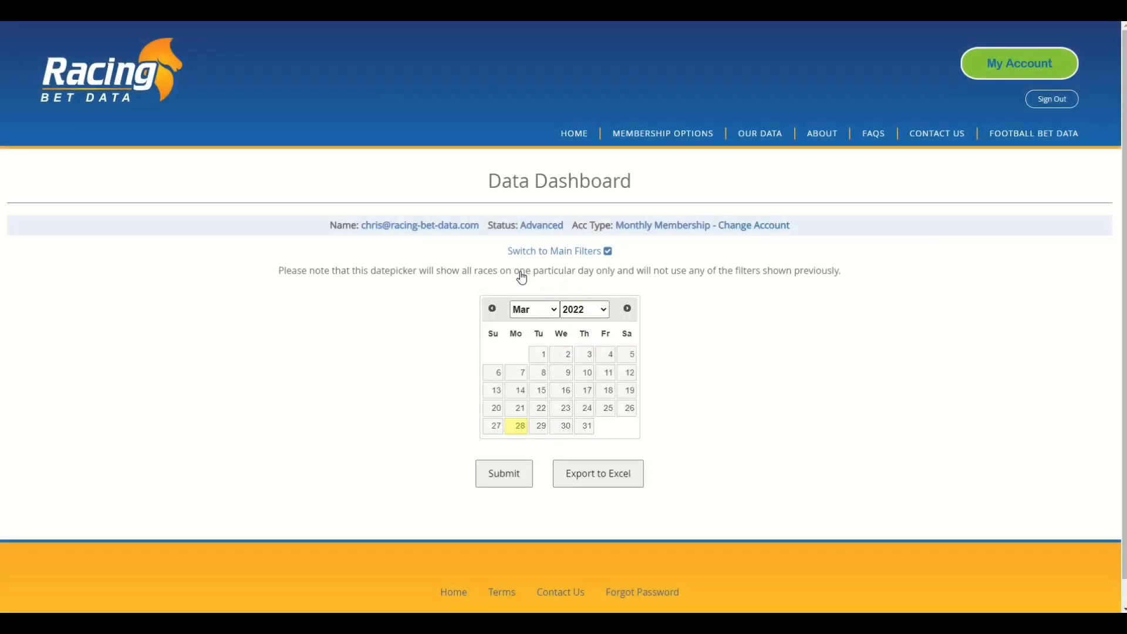
click(603, 314)
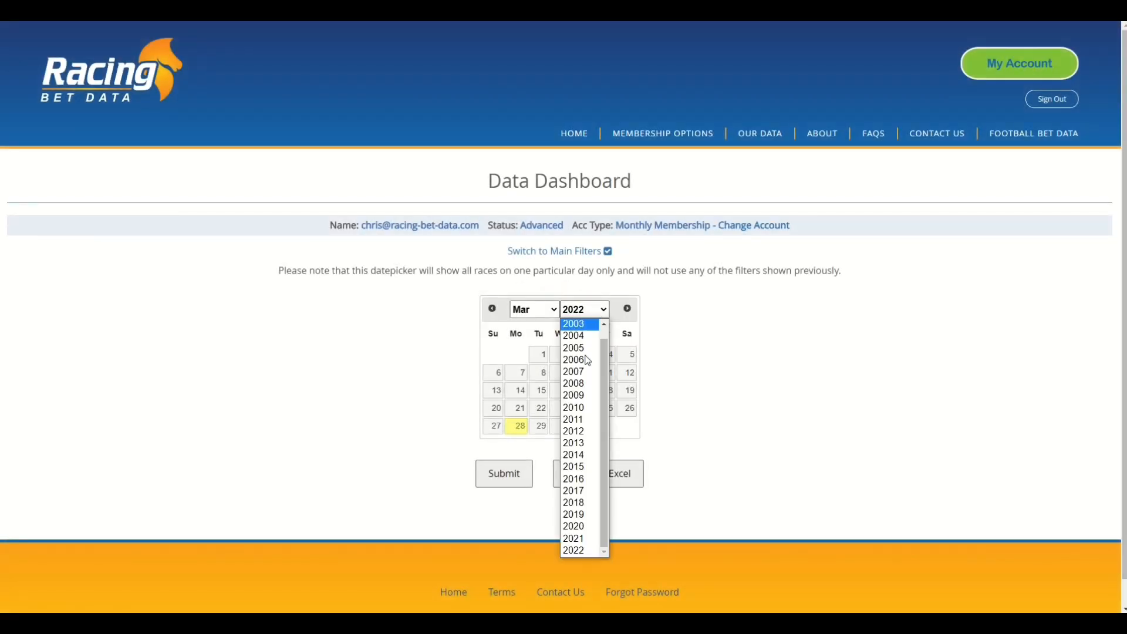
click(578, 538)
click(535, 309)
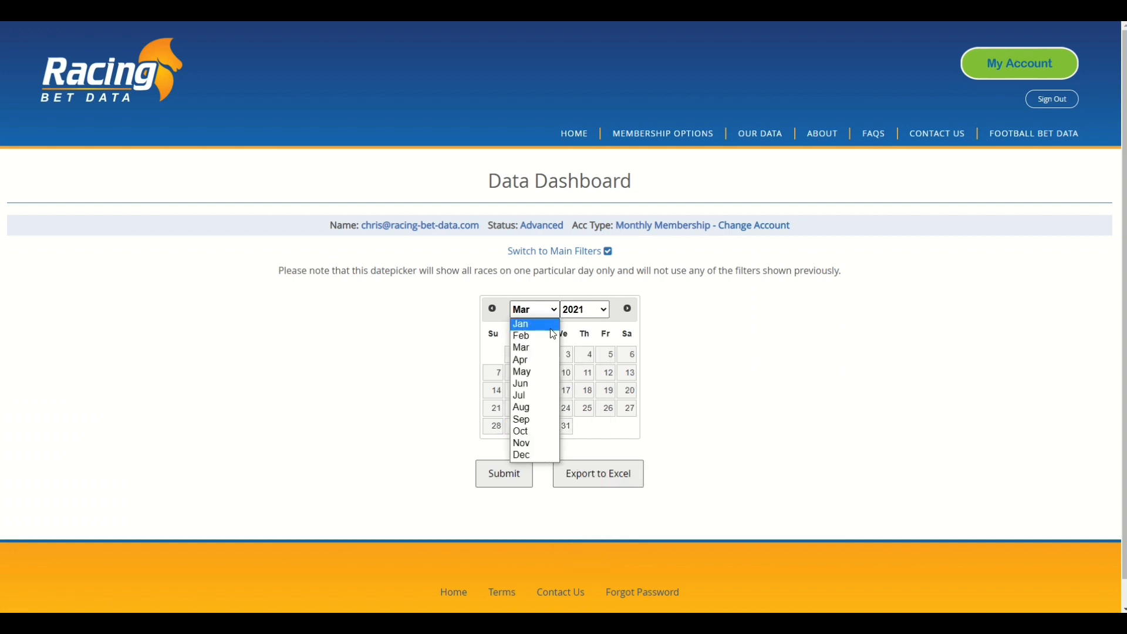
click(535, 421)
click(563, 408)
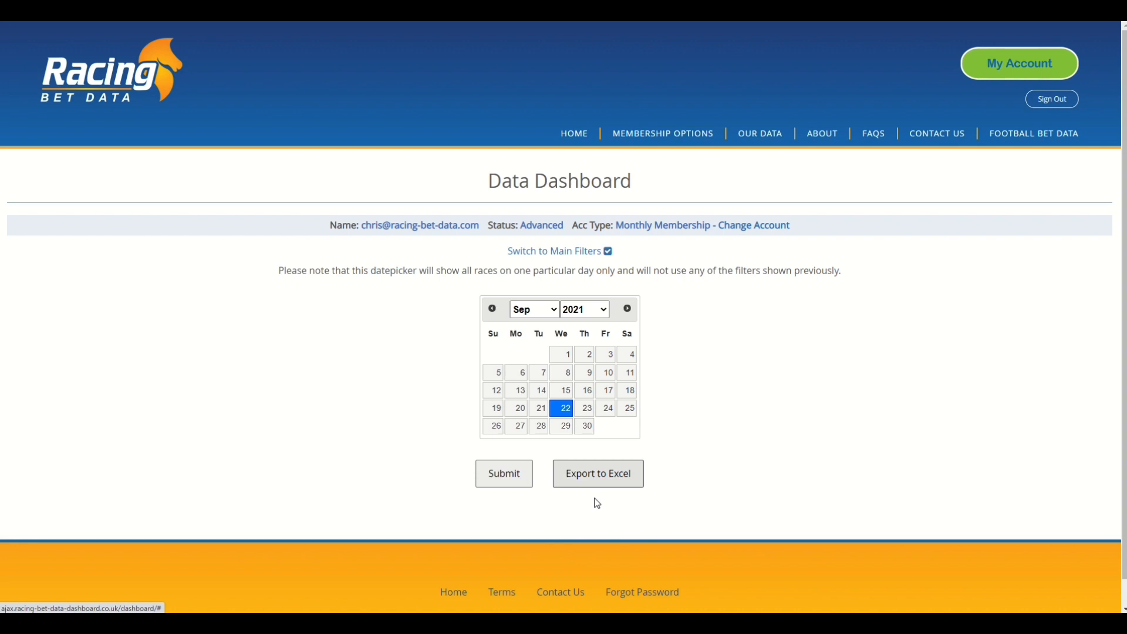
click(598, 473)
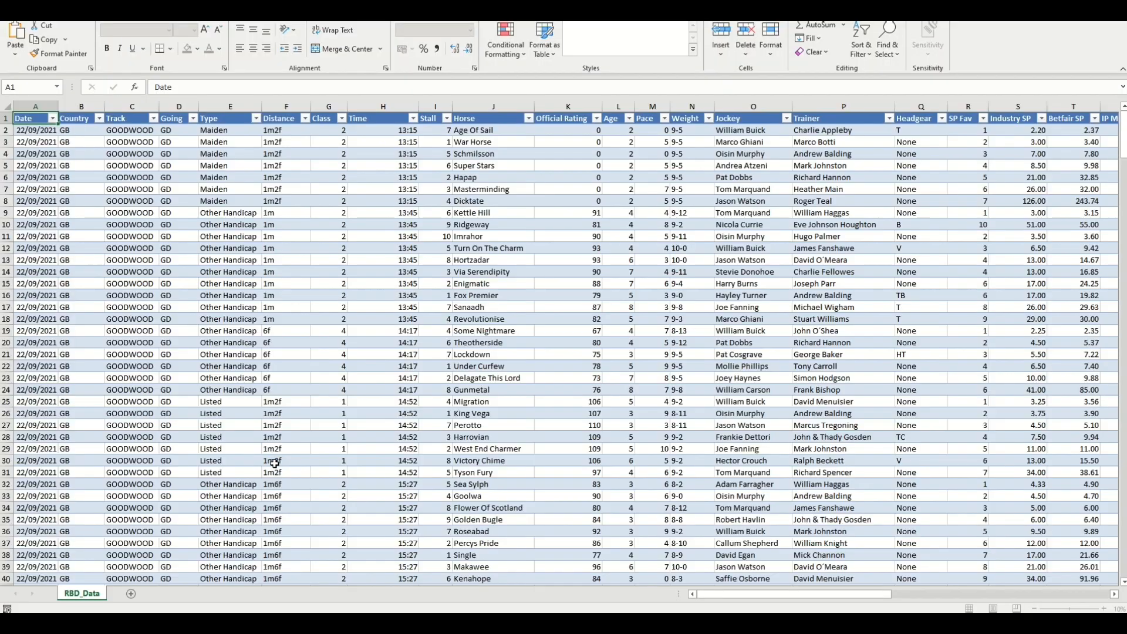
Step: Inspect the Date column filter and select column A to count the 22/09/2021 rows
click(53, 118)
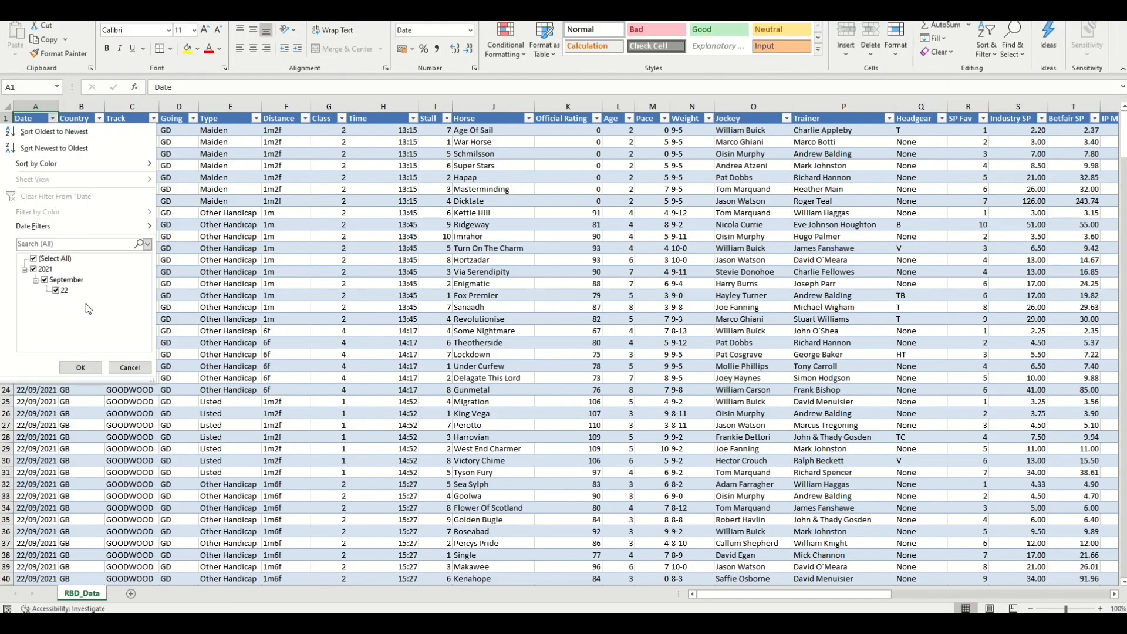
key(Escape)
click(36, 107)
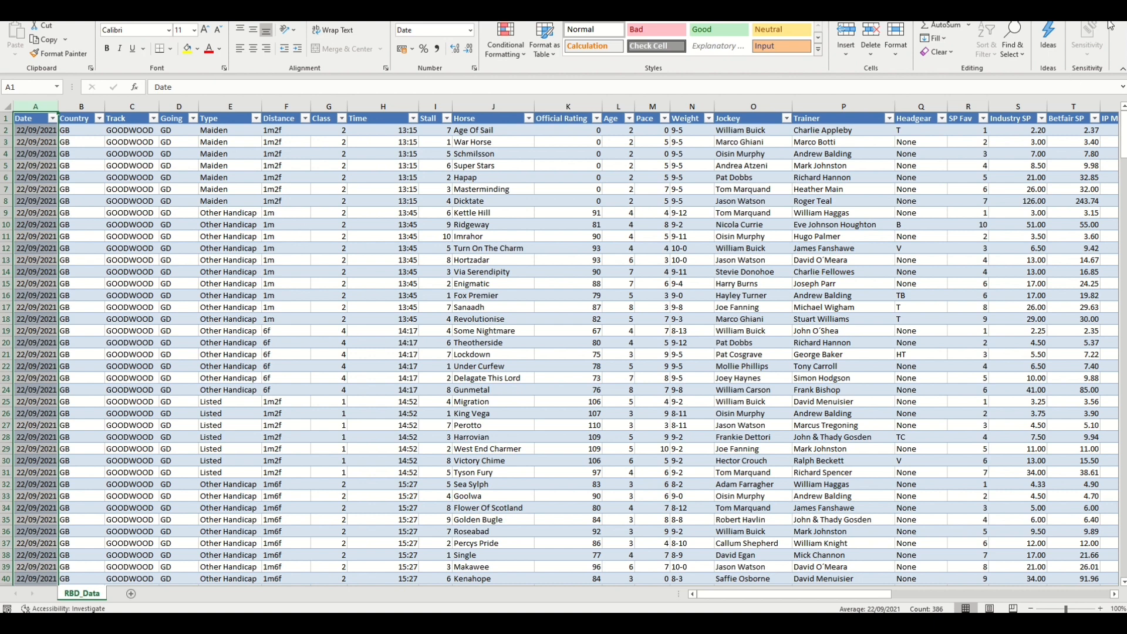
Step: Return to the browser and submit to load the 385-record results table for that day
key(alt+Tab)
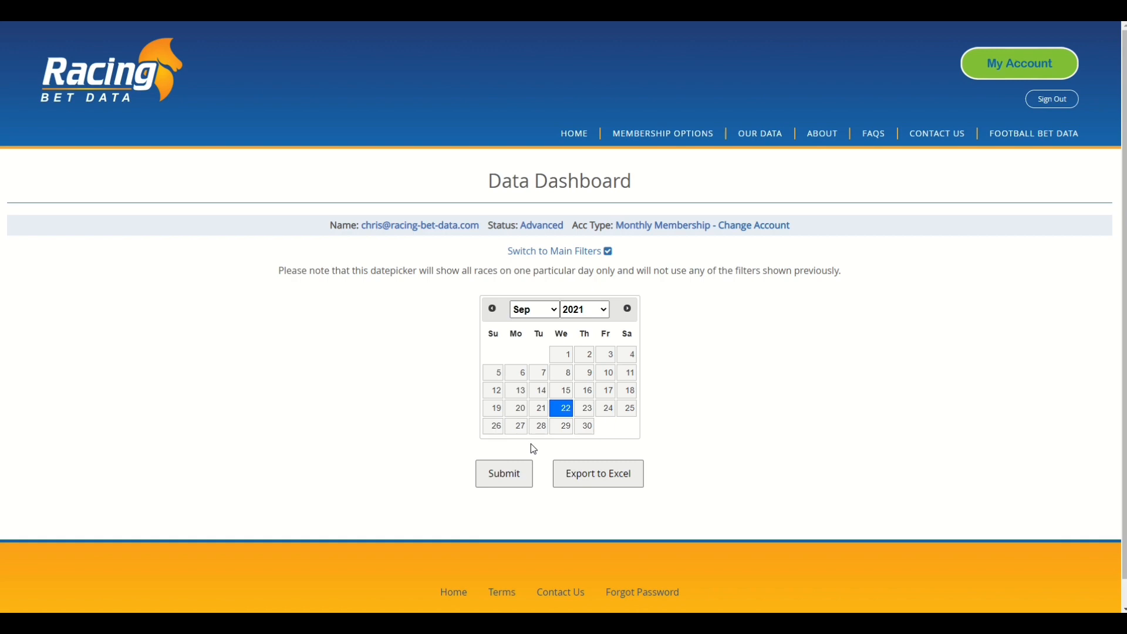
click(516, 474)
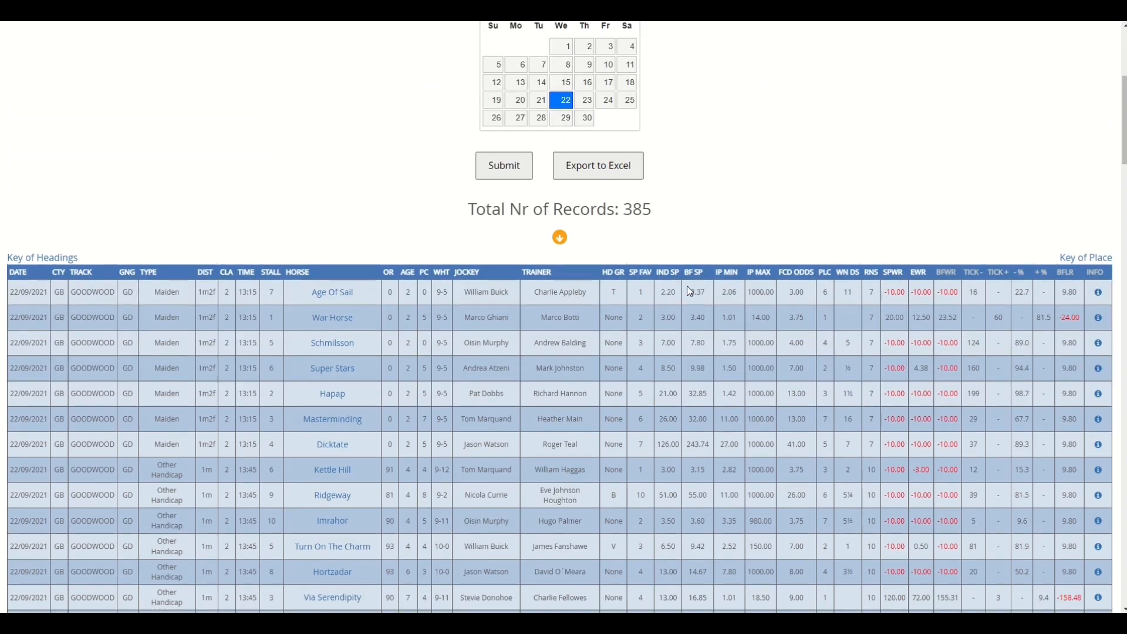
drag(1123, 146, 1122, 157)
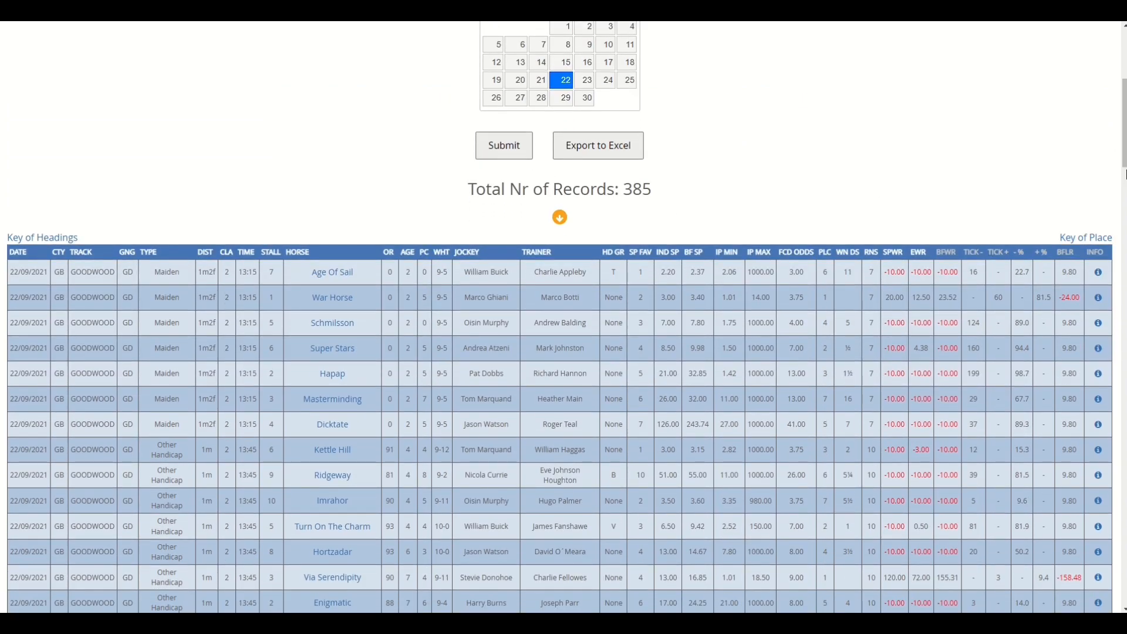
scroll(957, 232, up, 2)
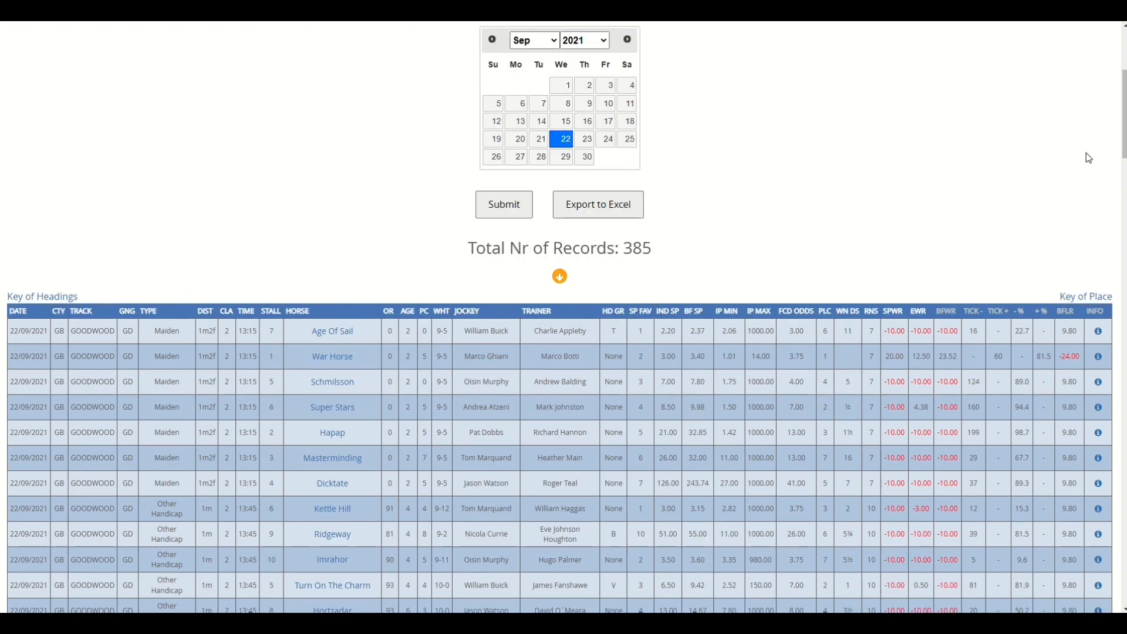
mouse_move(1123, 147)
mouse_down()
mouse_move(1123, 159)
mouse_move(1122, 35)
mouse_up()
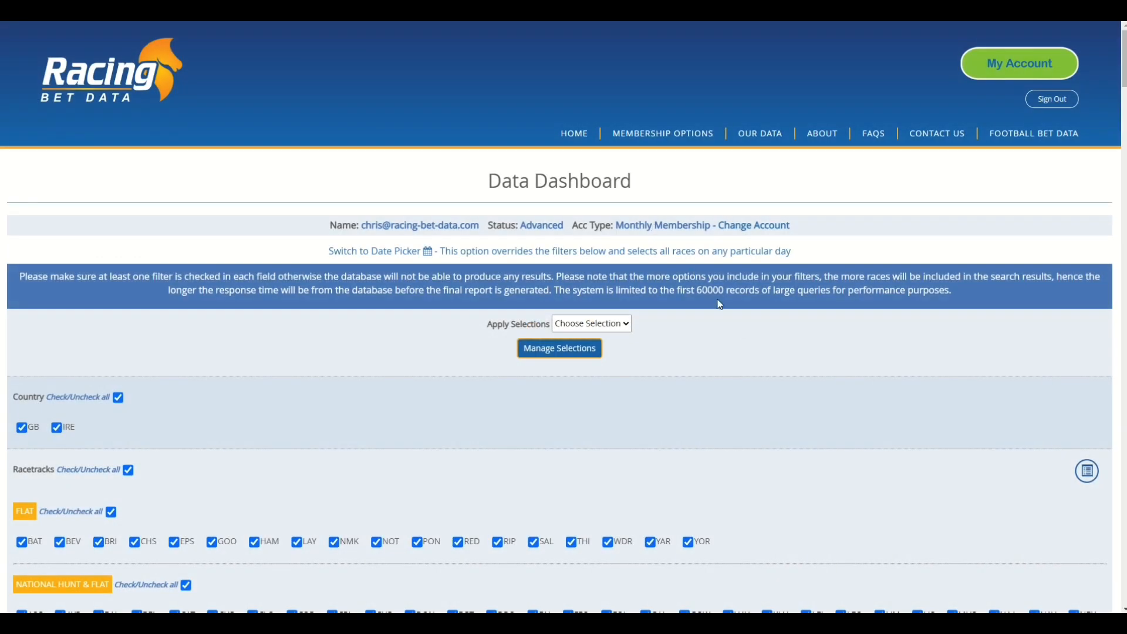
scroll(744, 333, down, 2)
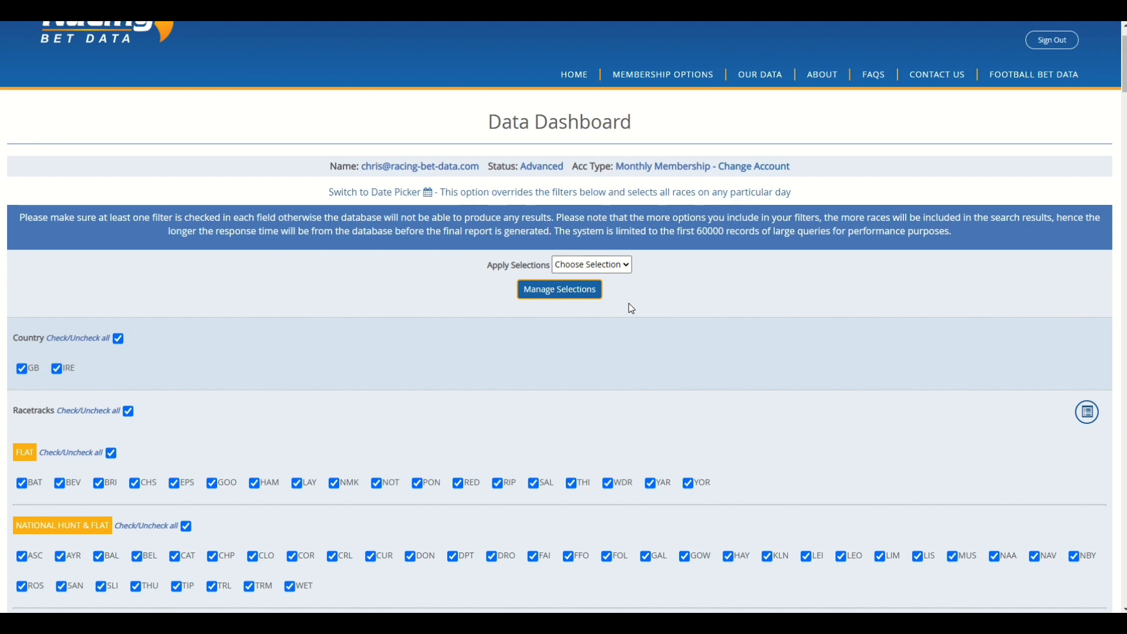
scroll(626, 323, down, 2)
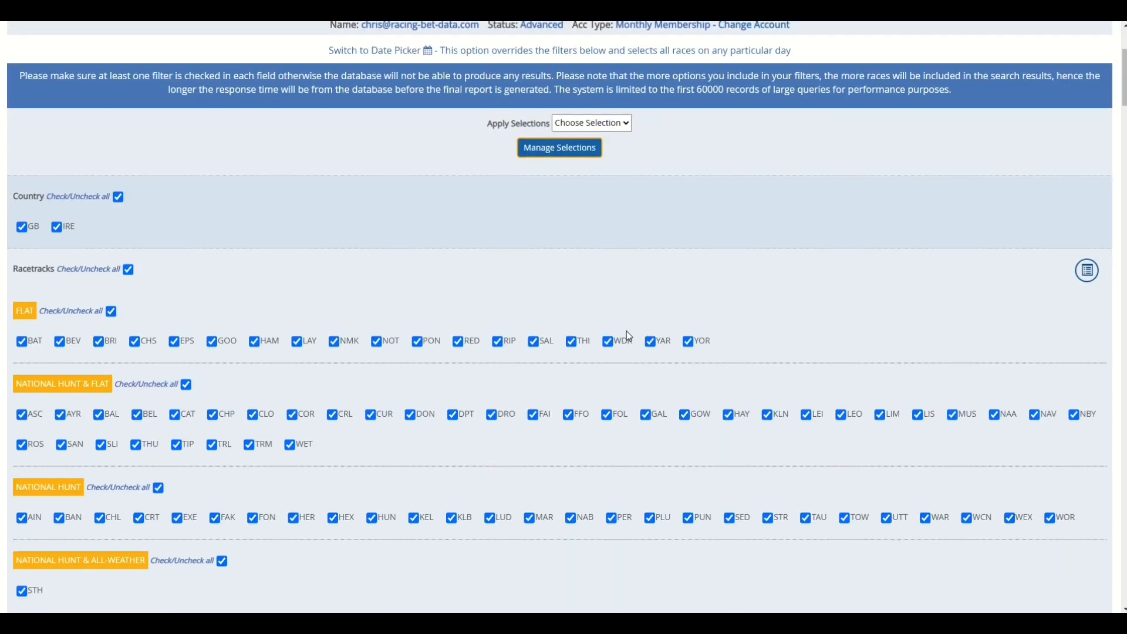
scroll(626, 331, down, 1)
scroll(196, 218, down, 1)
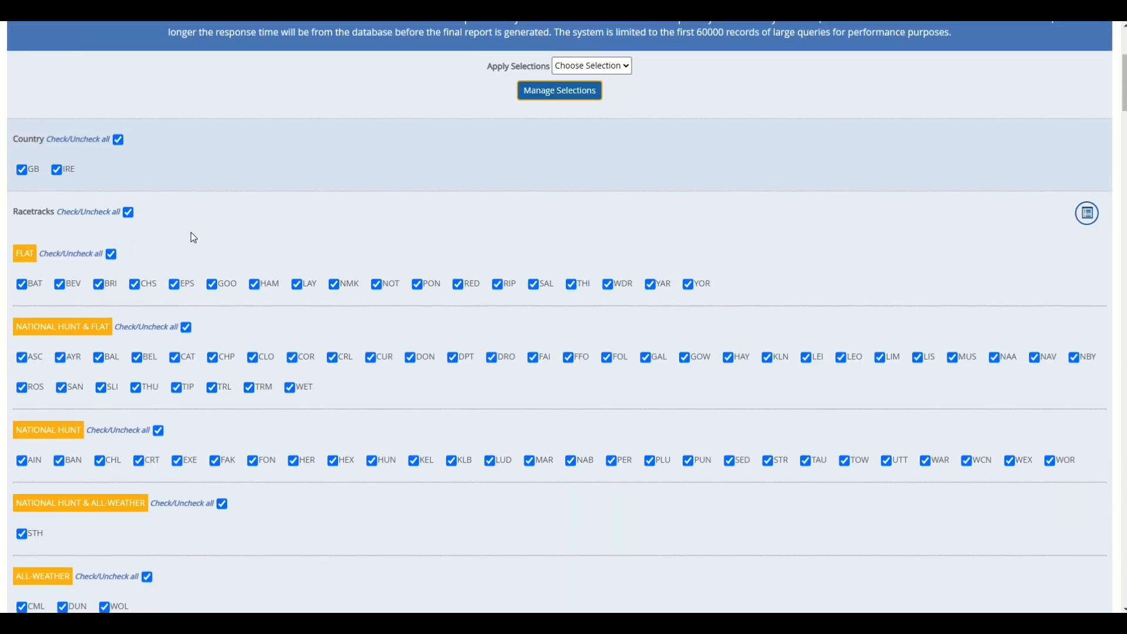
scroll(191, 236, down, 1)
Step: Keep only Flat racetracks ticked and Pre Race Fav limited to Fav / inc (J Fav)
click(128, 115)
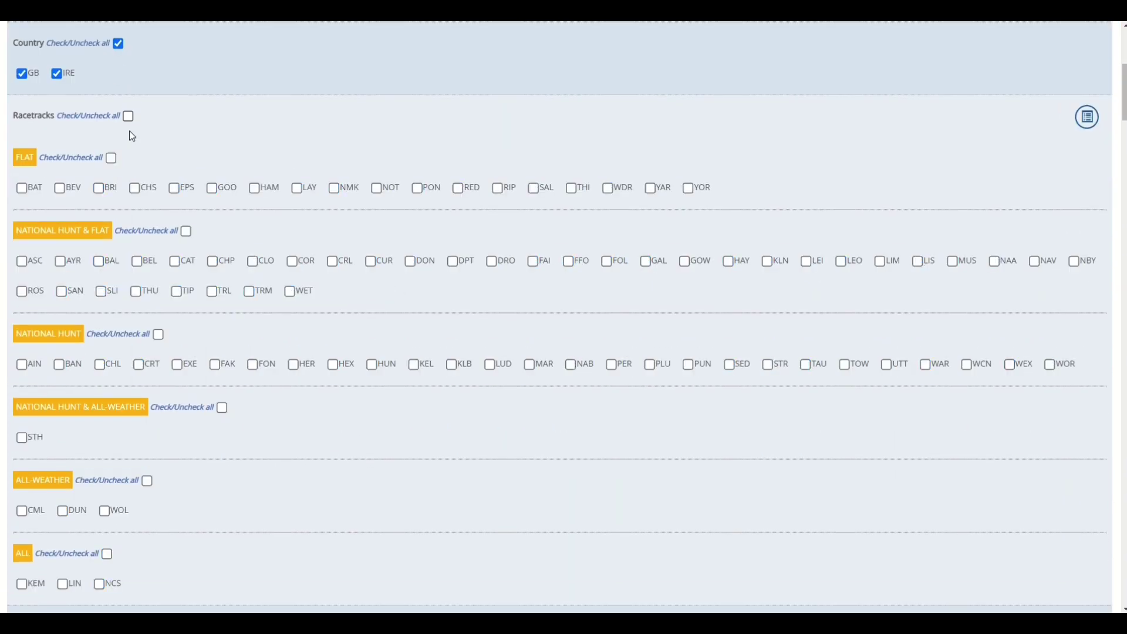
click(110, 158)
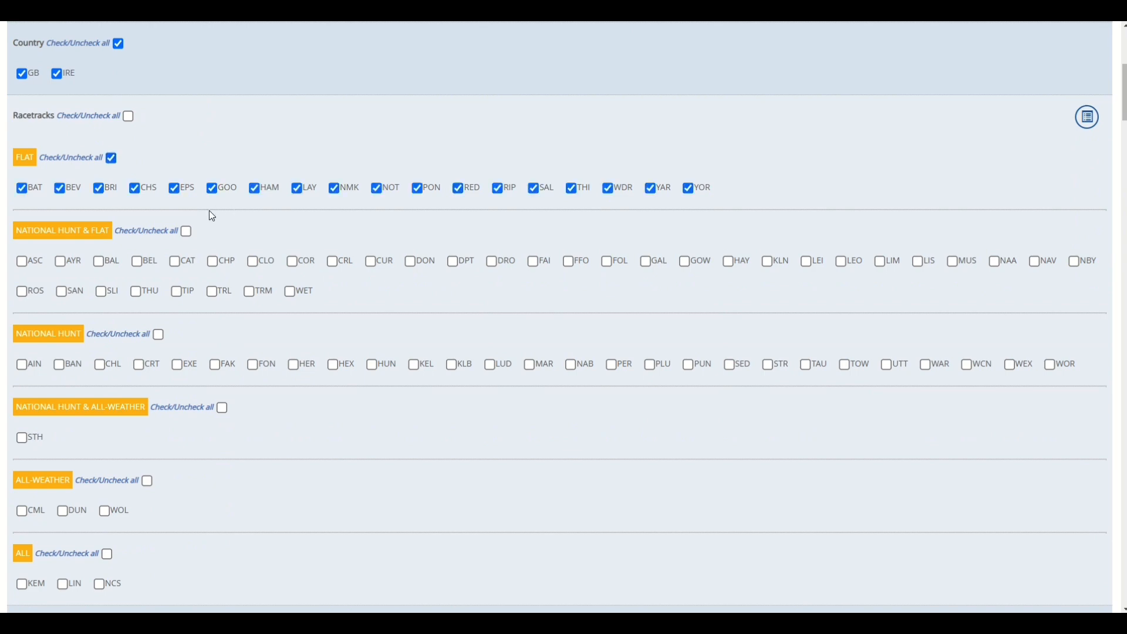
scroll(280, 335, down, 3)
scroll(281, 335, down, 3)
scroll(281, 335, down, 2)
scroll(260, 335, down, 3)
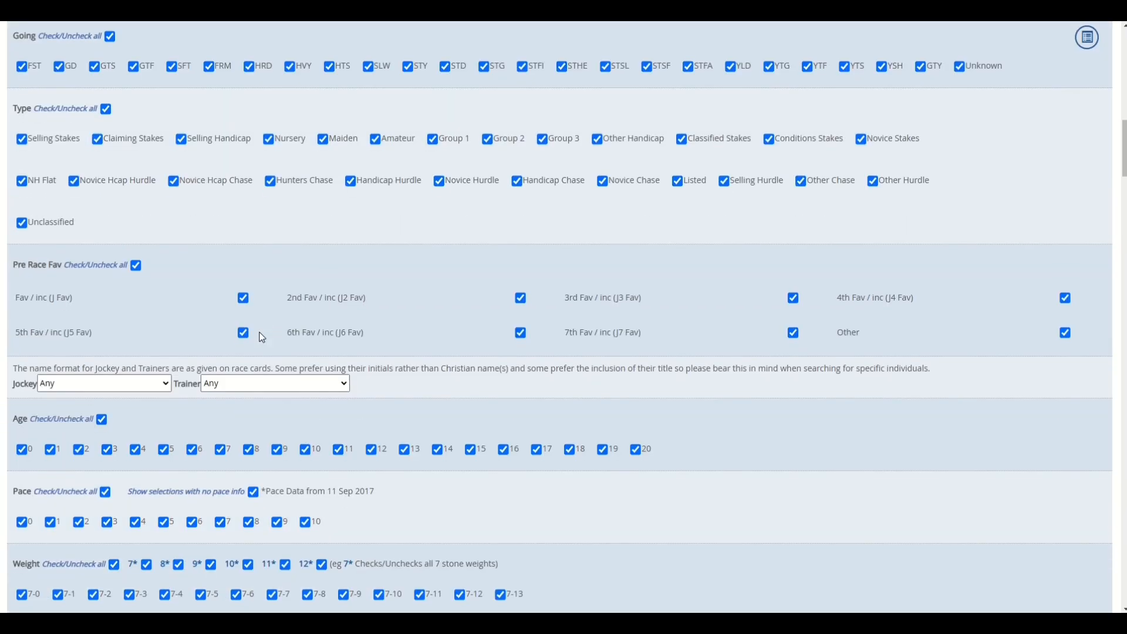
scroll(260, 336, down, 2)
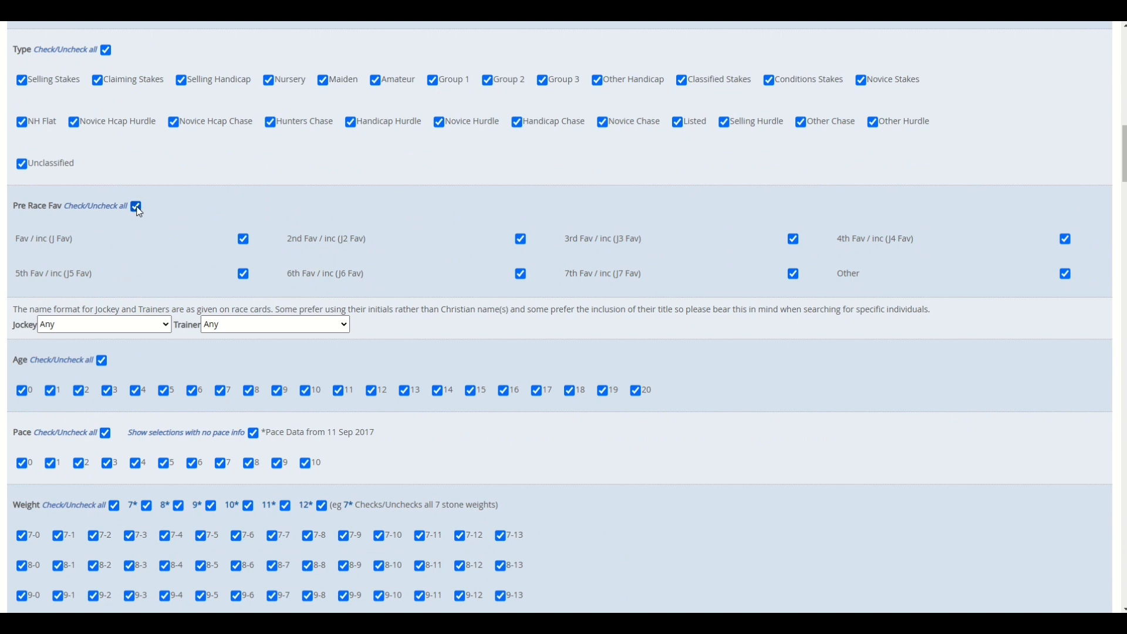
click(136, 205)
click(241, 238)
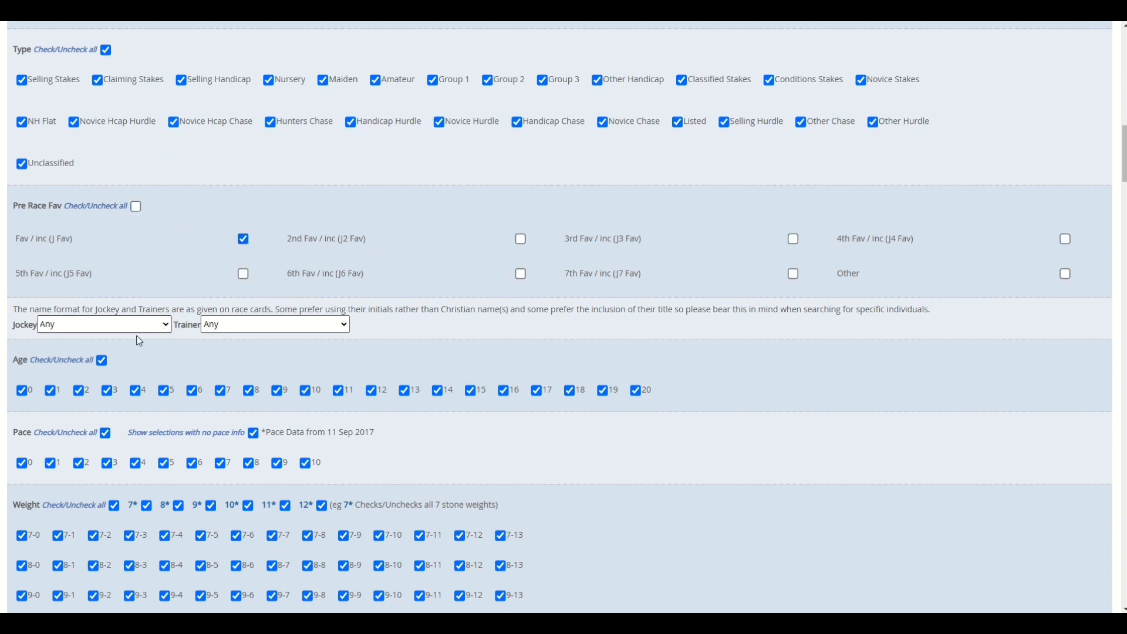
scroll(194, 354, down, 5)
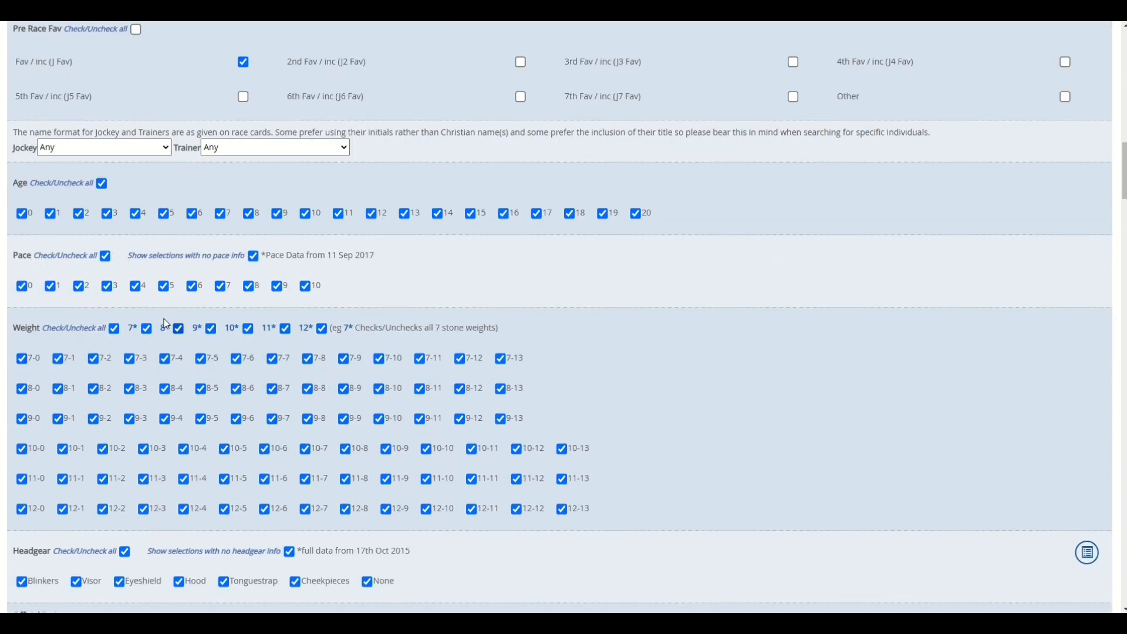
scroll(164, 318, down, 5)
scroll(141, 313, down, 5)
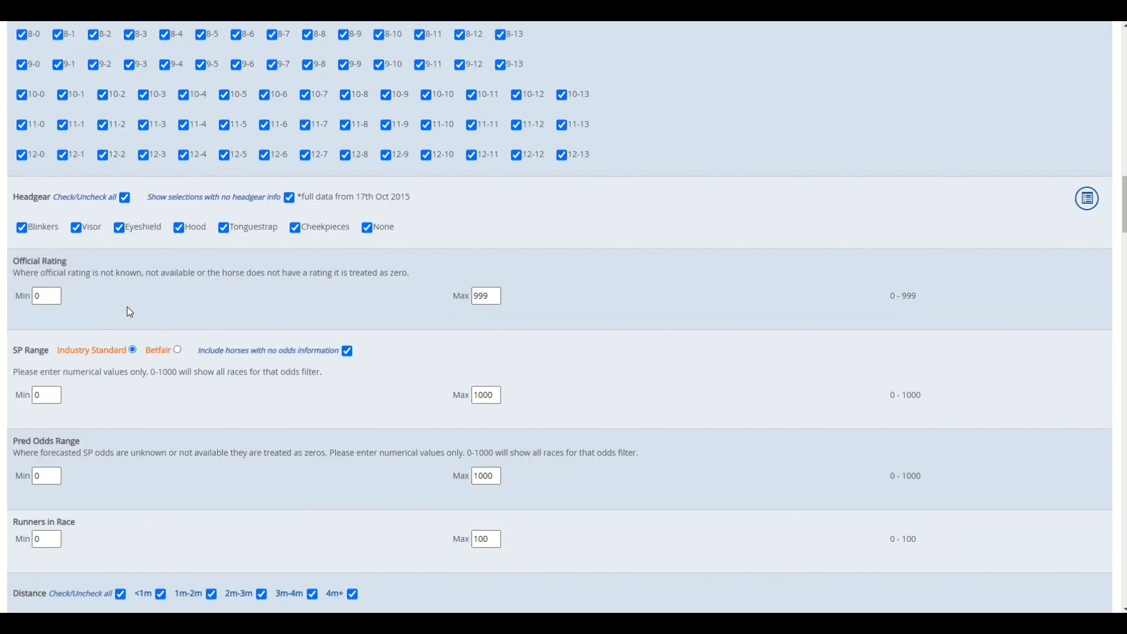
Step: Set SP Range 2–3.5 on Betfair prices, runners minimum 6, and clear all years
double_click(39, 395)
text(2)
key(Tab)
text(3.5)
click(176, 351)
scroll(103, 426, down, 3)
scroll(204, 409, down, 2)
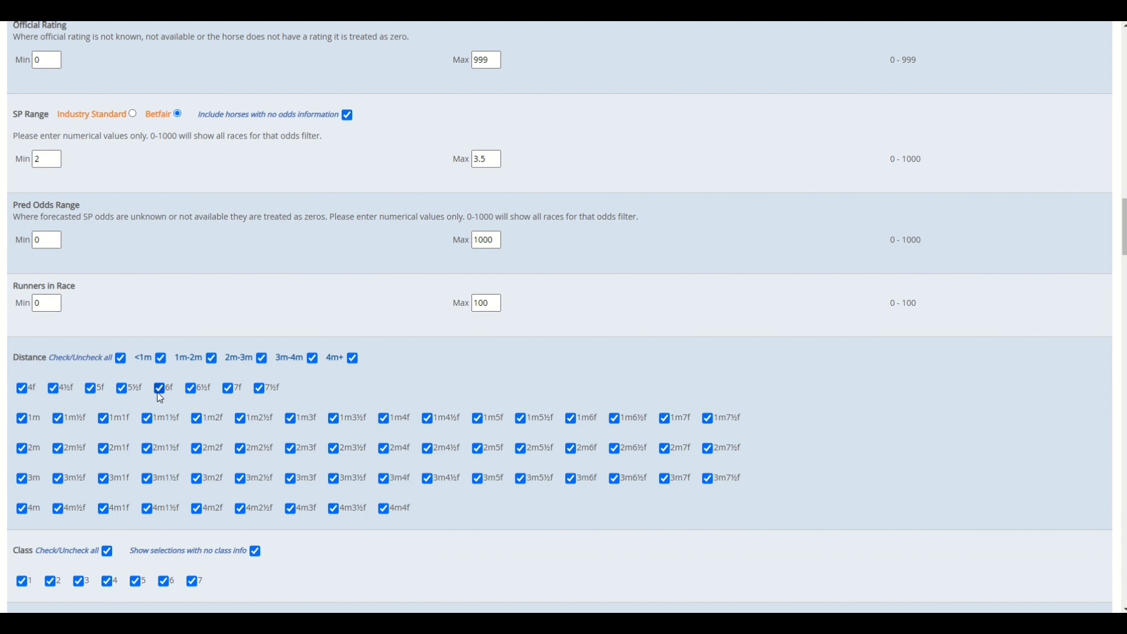
scroll(159, 397, down, 2)
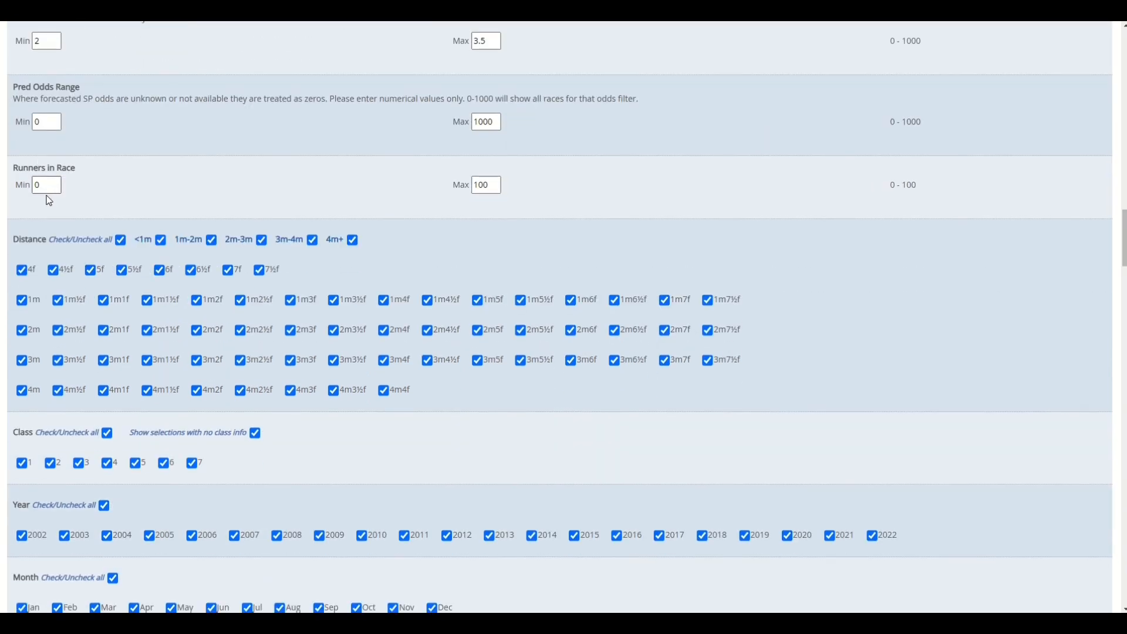
click(35, 183)
click(498, 470)
scroll(498, 469, down, 2)
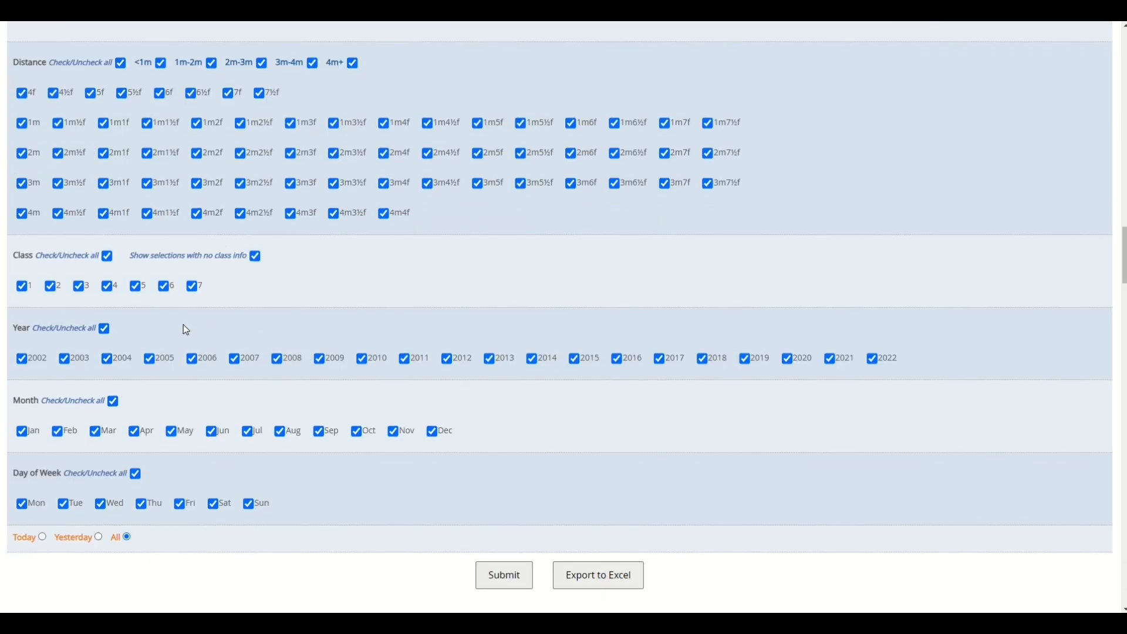
click(104, 328)
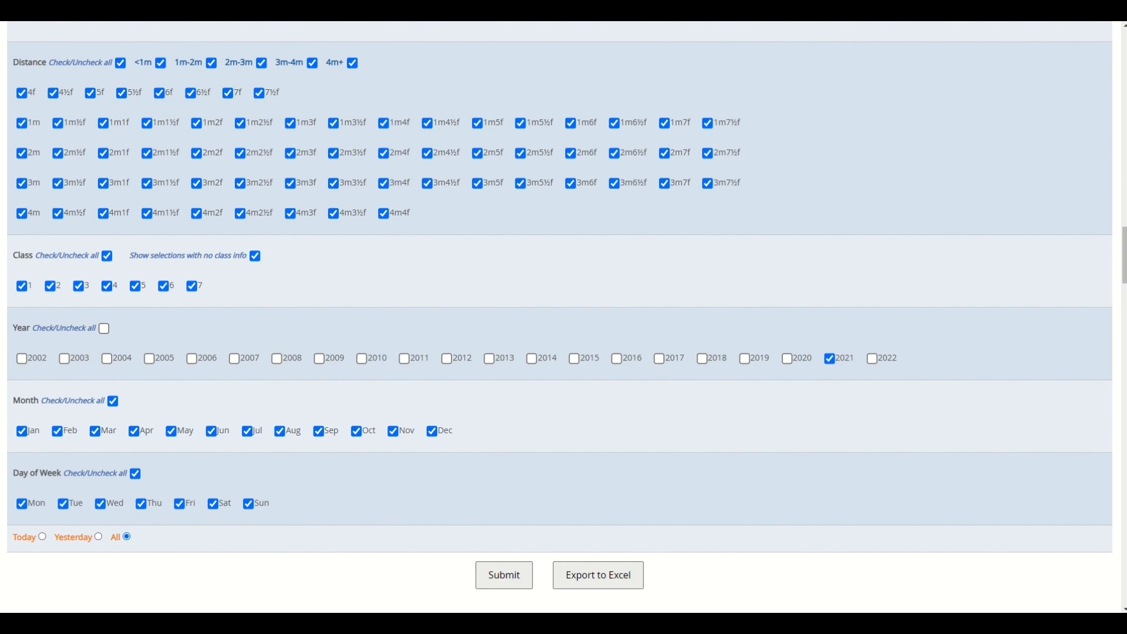
Step: Place the Chrome stopwatch window on the right beside the filter form
mouse_move(758, 198)
mouse_down()
mouse_move(934, 157)
mouse_move(929, 312)
mouse_up()
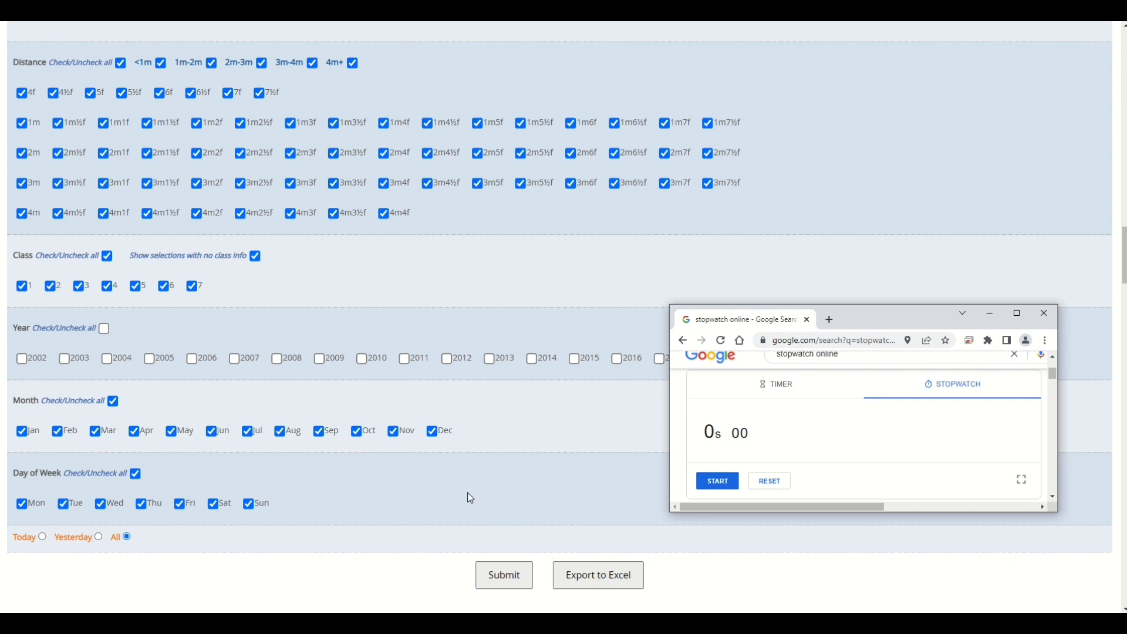
Step: Time the submitted query with the stopwatch until 908 records load, then close the stopwatch
click(720, 481)
click(504, 574)
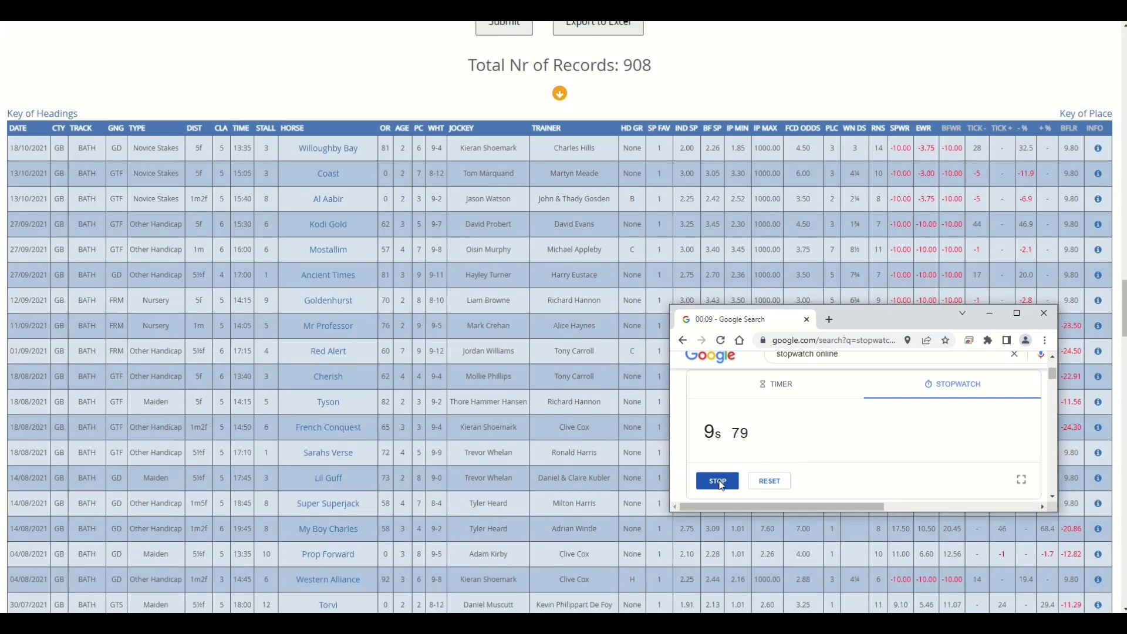
click(719, 484)
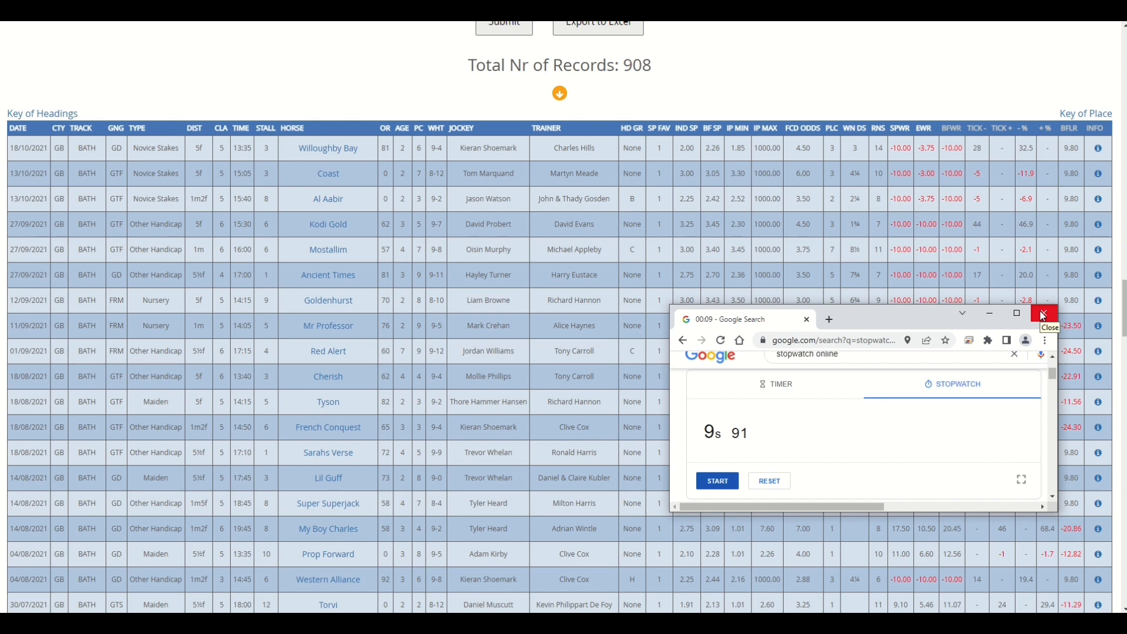
click(1043, 314)
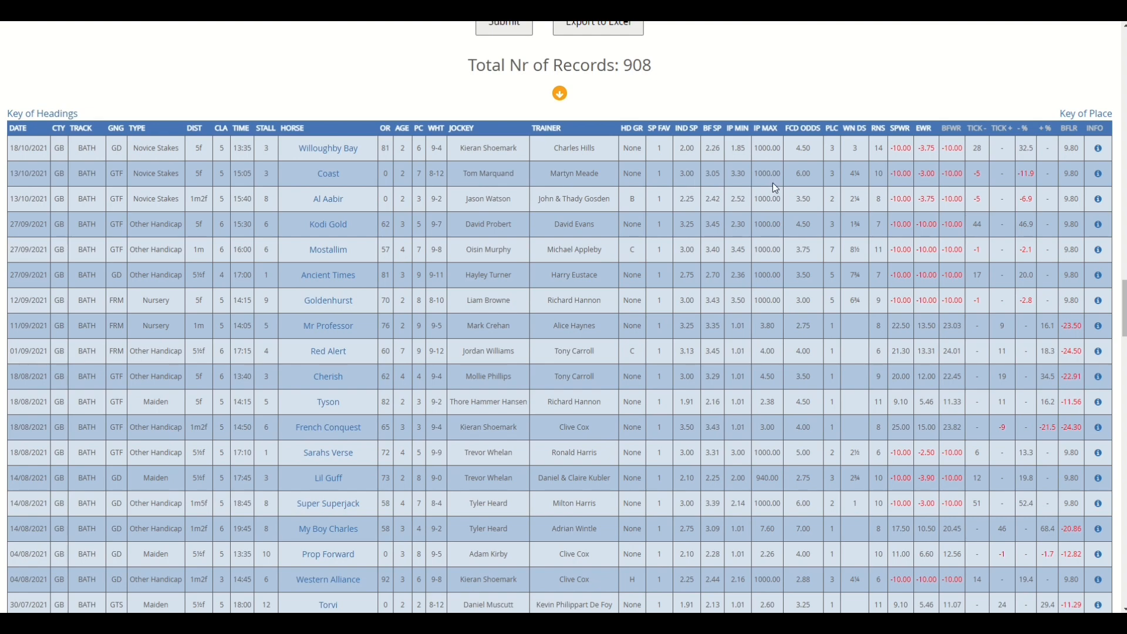
click(560, 94)
scroll(572, 108, down, 3)
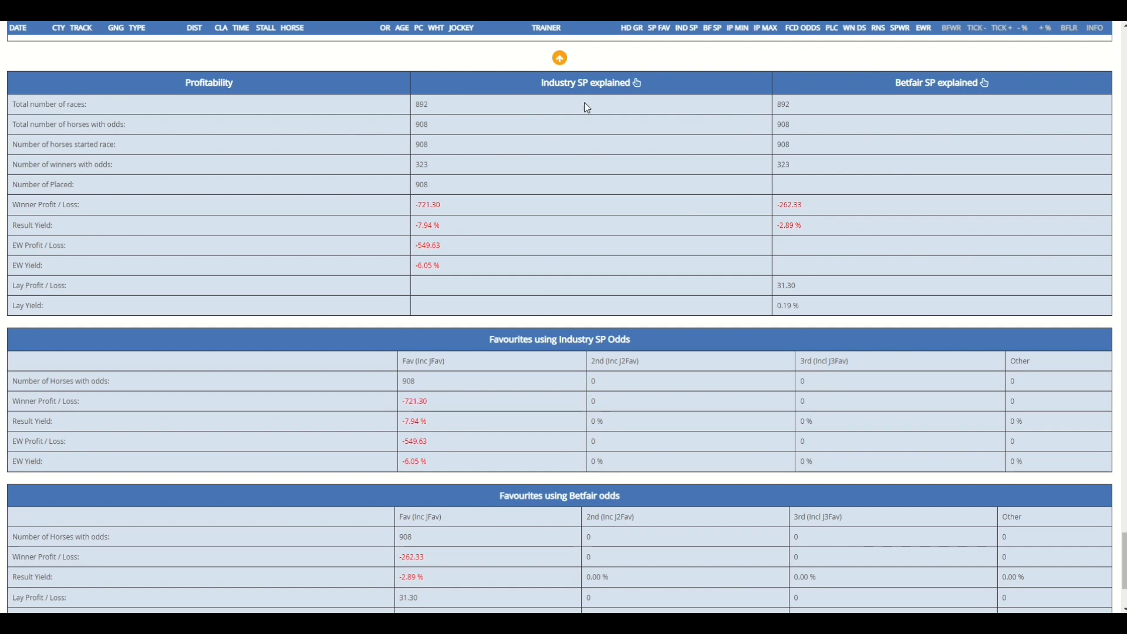
click(560, 58)
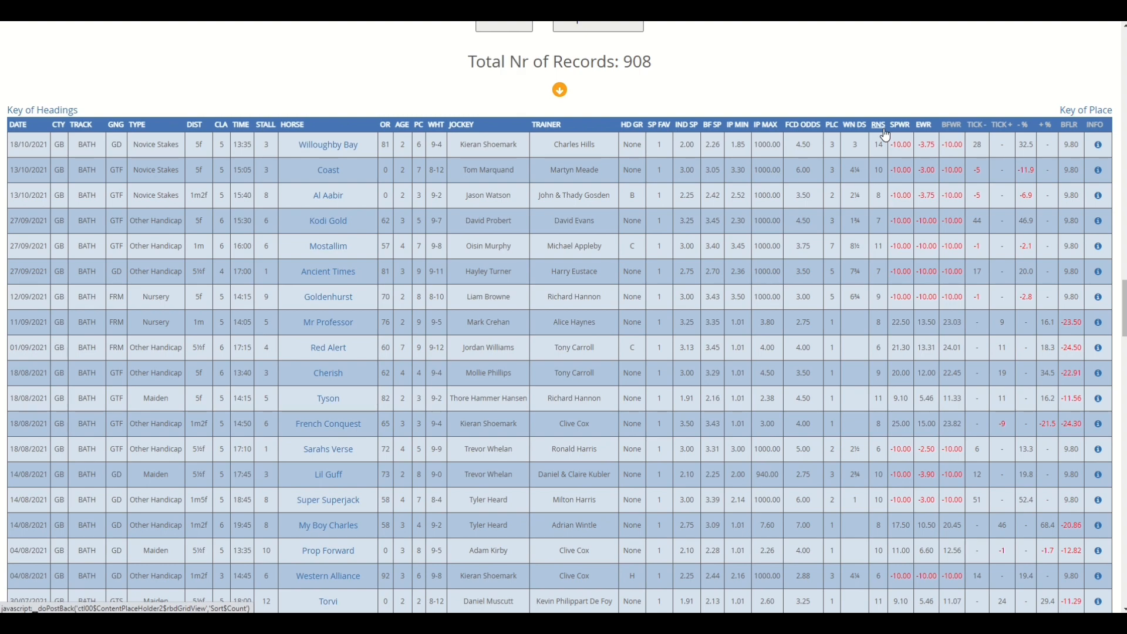
click(559, 89)
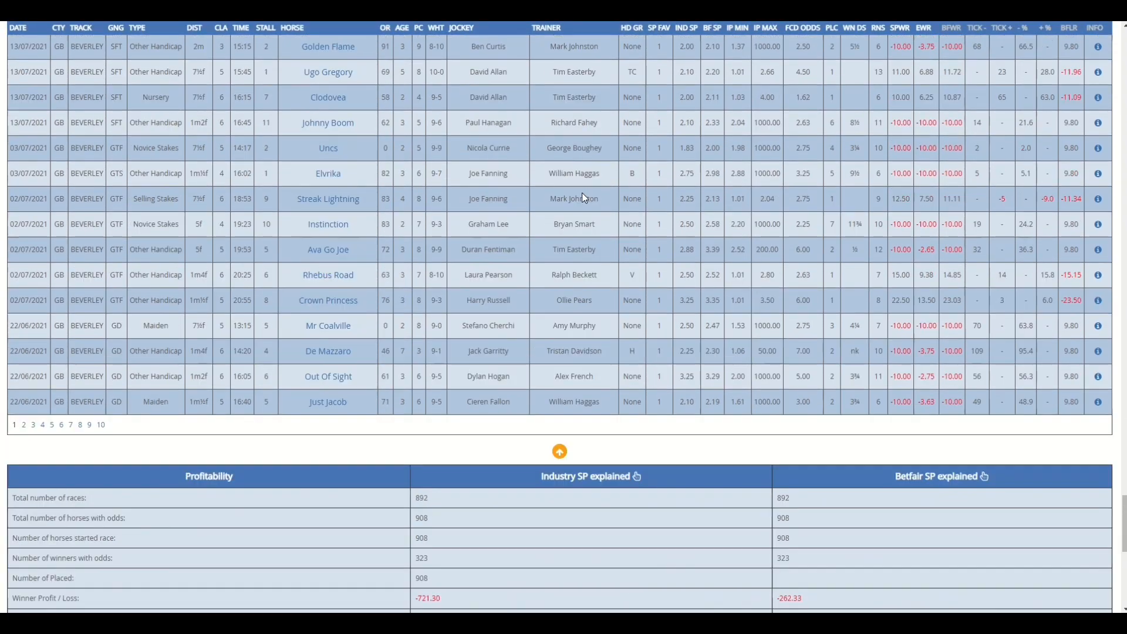
scroll(582, 193, down, 5)
scroll(661, 97, up, 1)
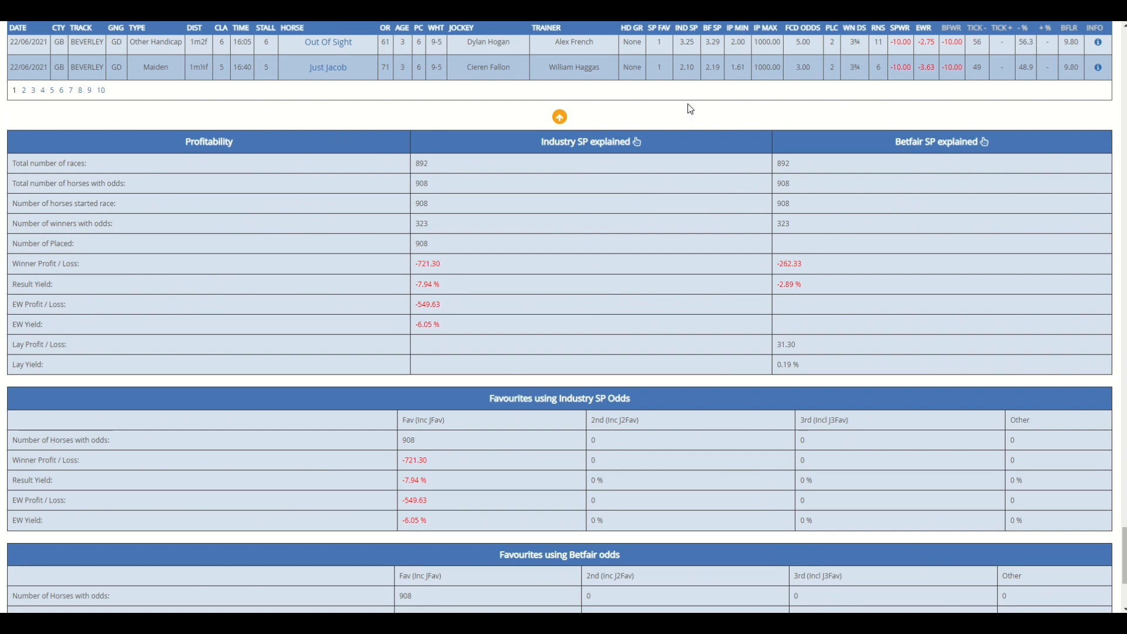
click(560, 117)
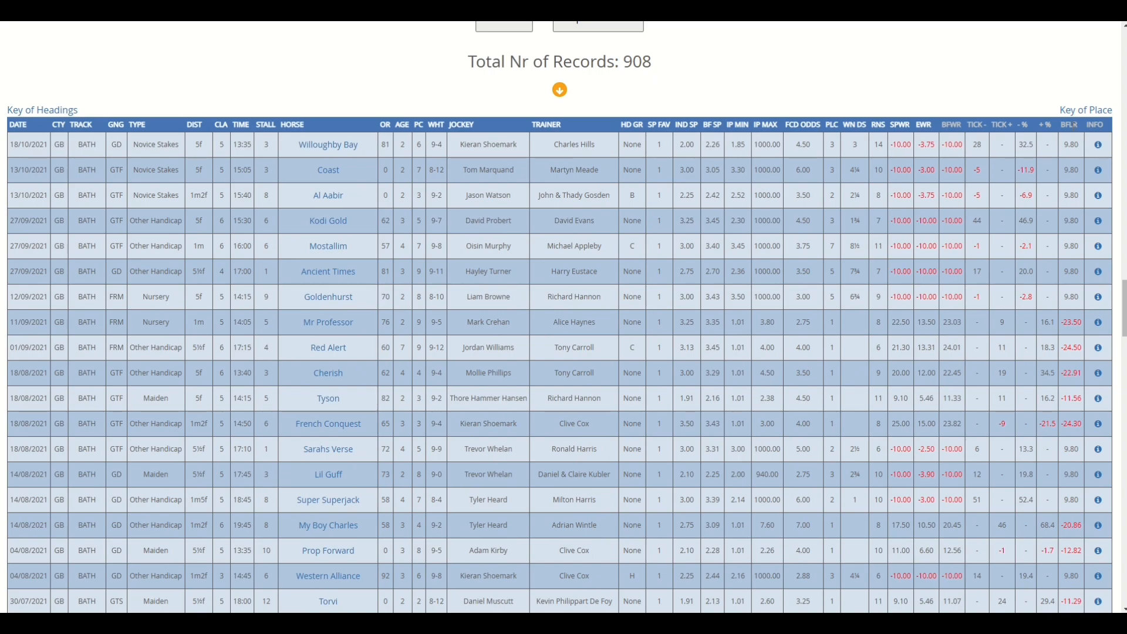
click(43, 110)
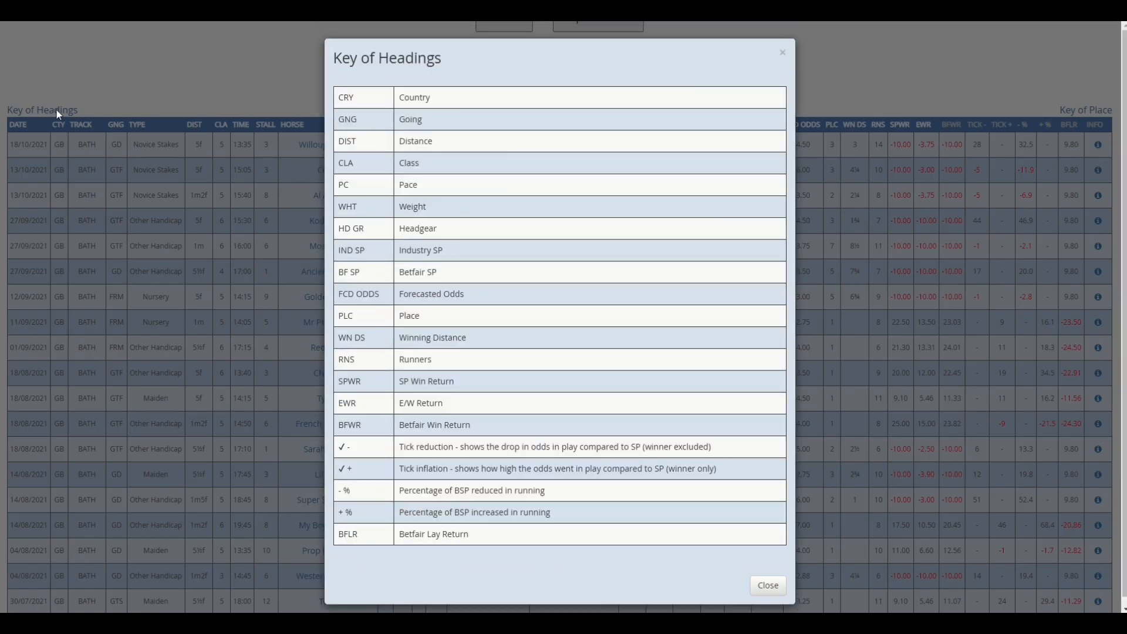
drag(489, 538, 339, 541)
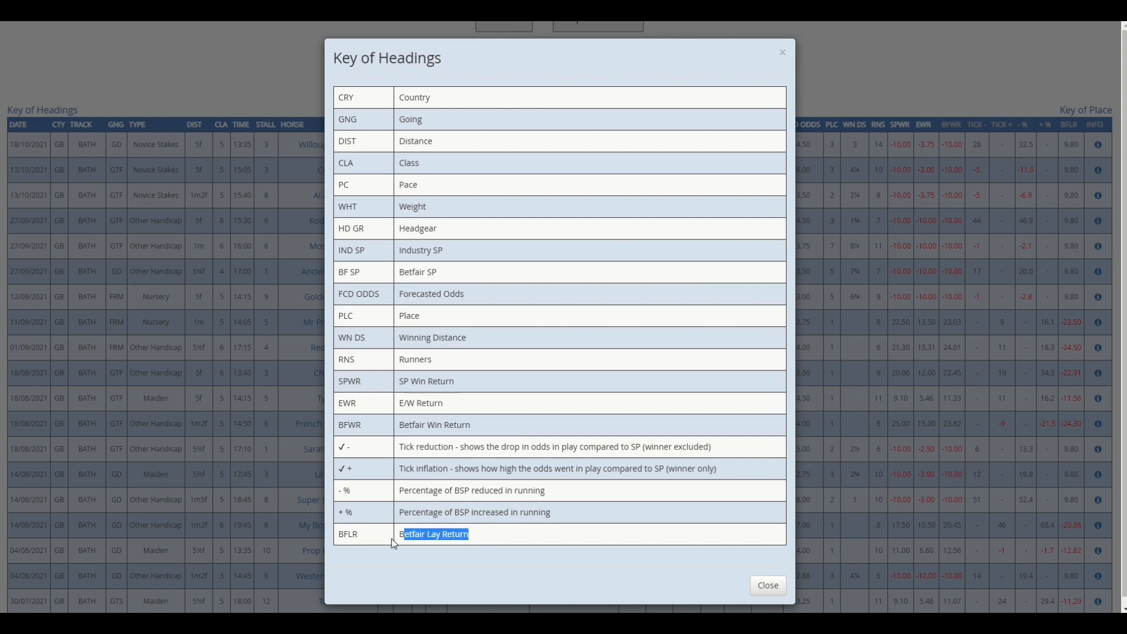
click(767, 585)
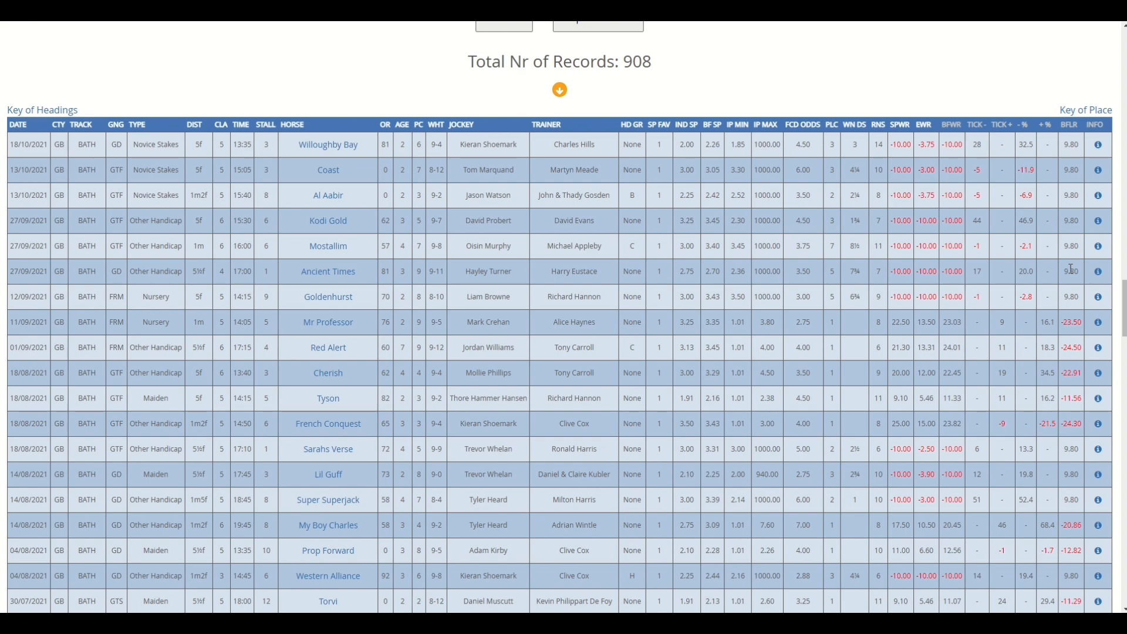
click(559, 89)
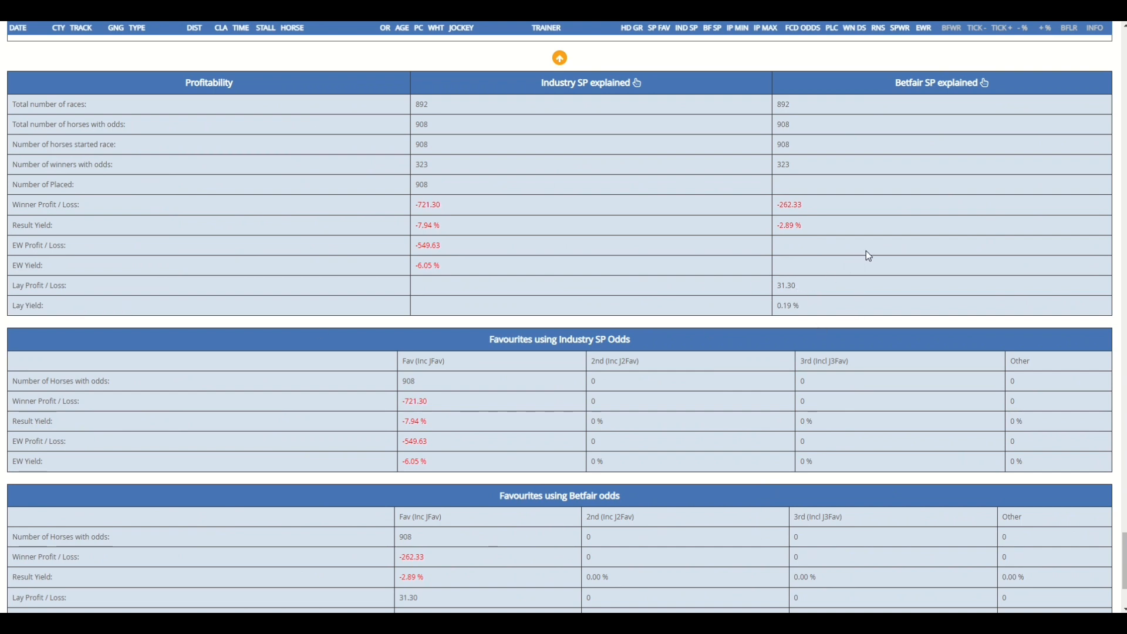
click(983, 84)
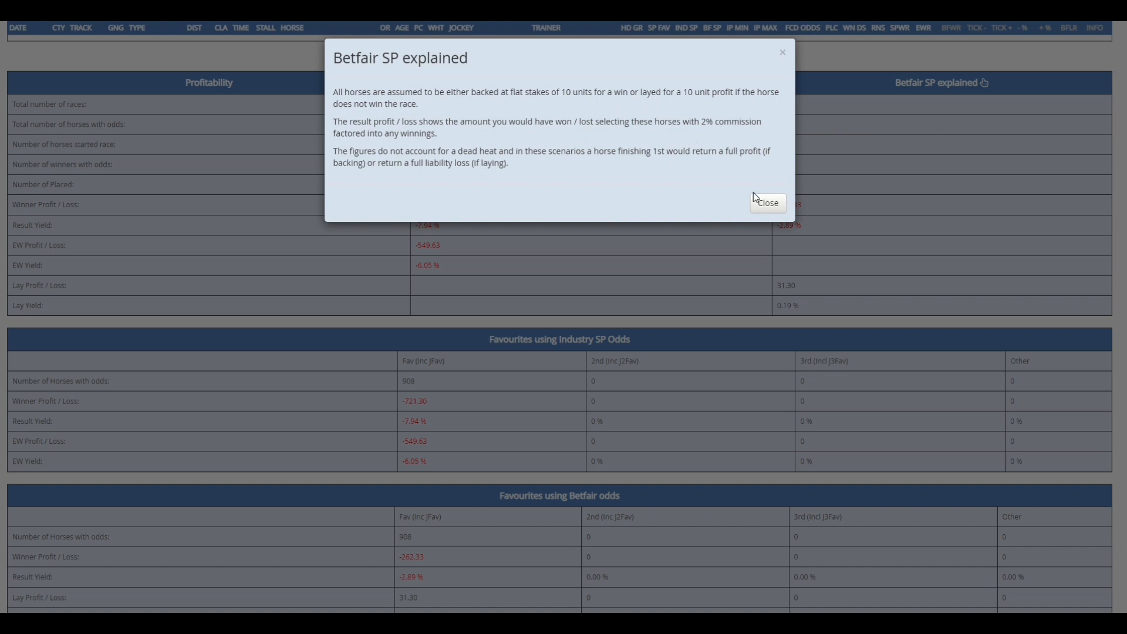
click(766, 205)
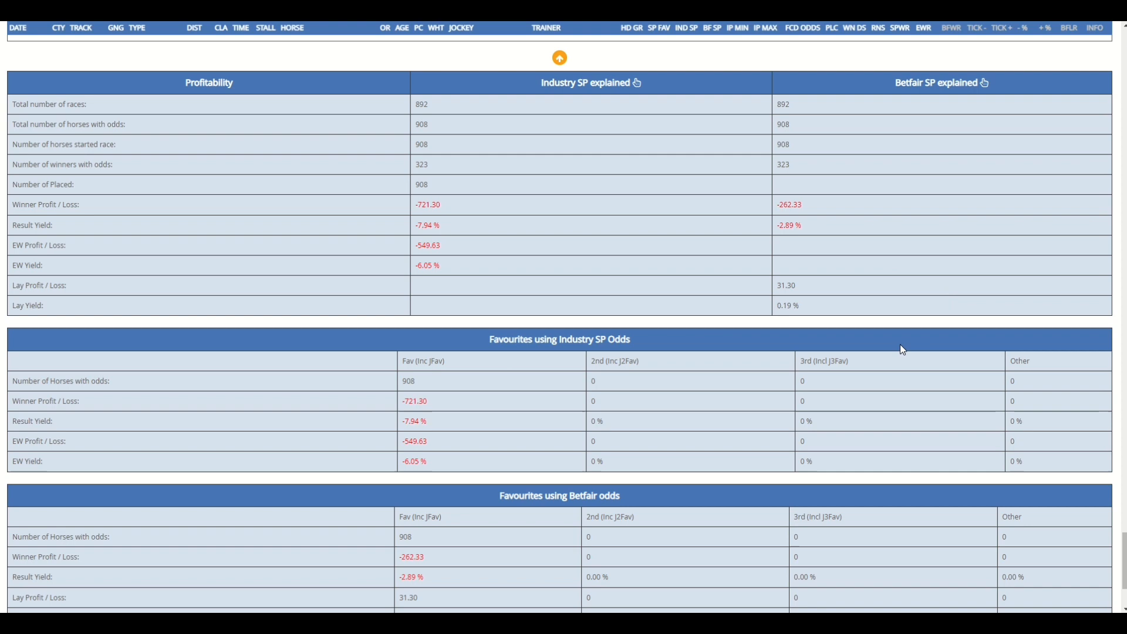
scroll(897, 341, down, 2)
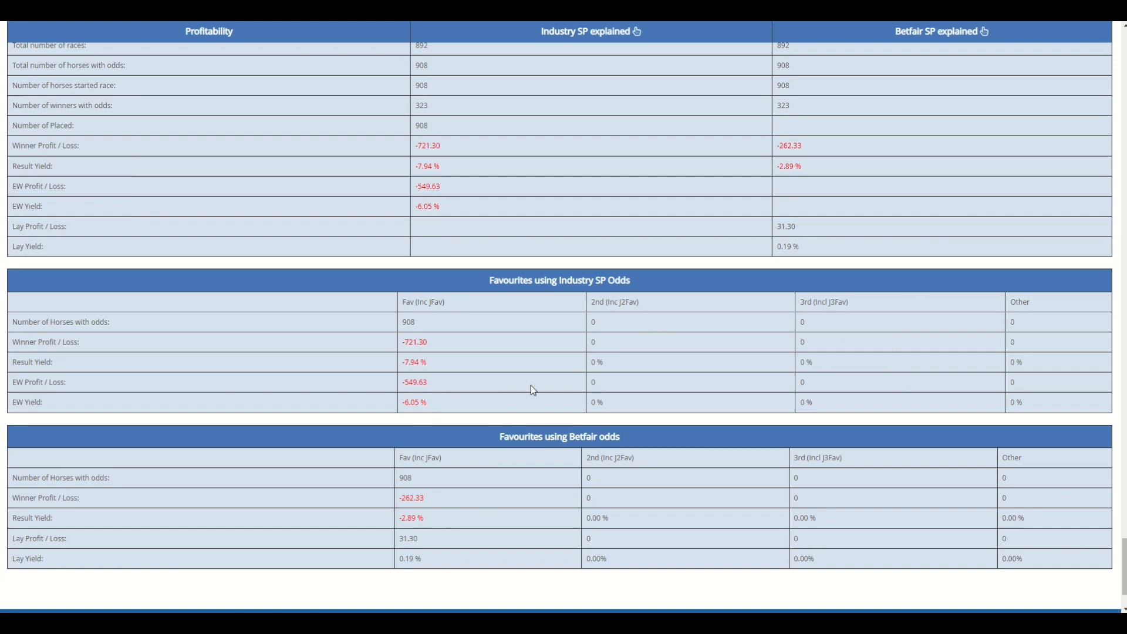
scroll(576, 372, up, 3)
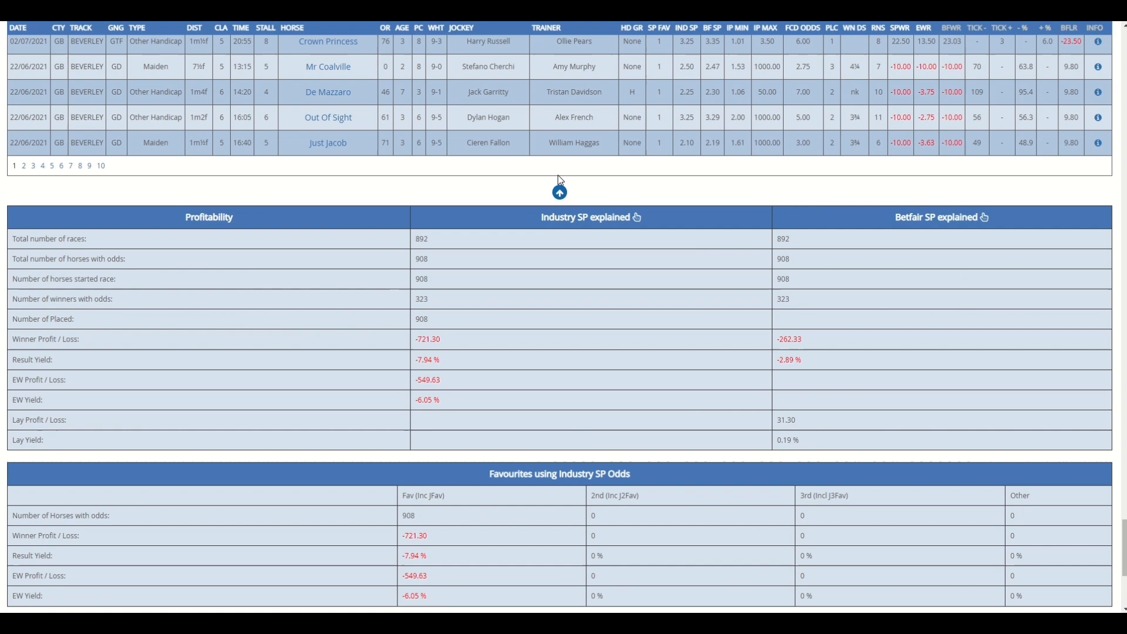
scroll(557, 176, up, 10)
scroll(568, 213, up, 5)
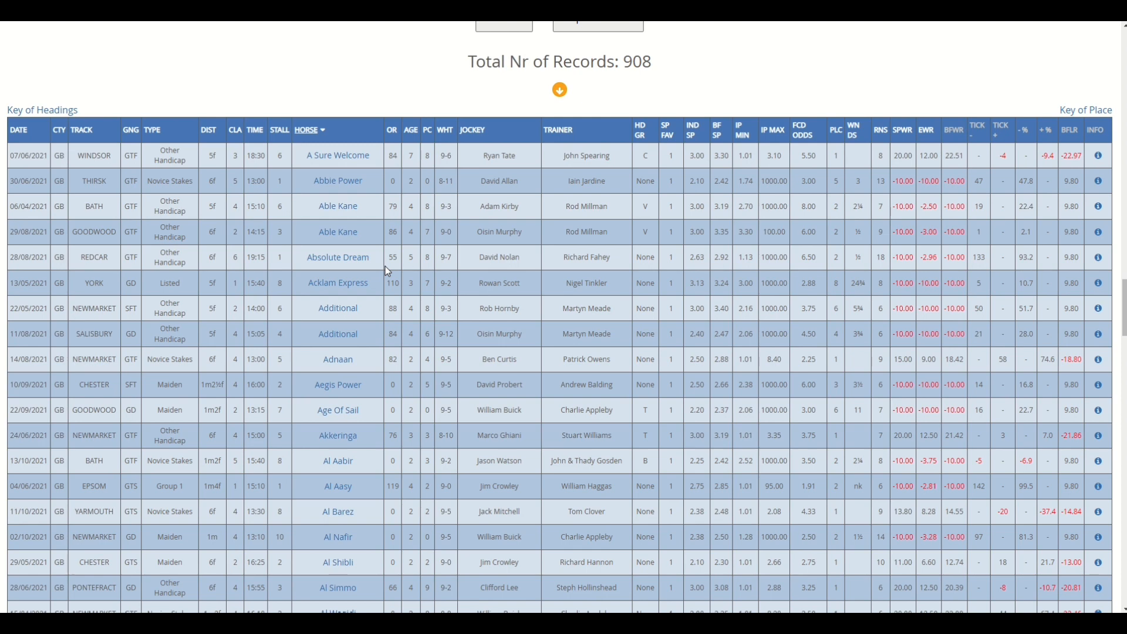
Step: Sort the results by HORSE descending so Zwift appears first
click(308, 130)
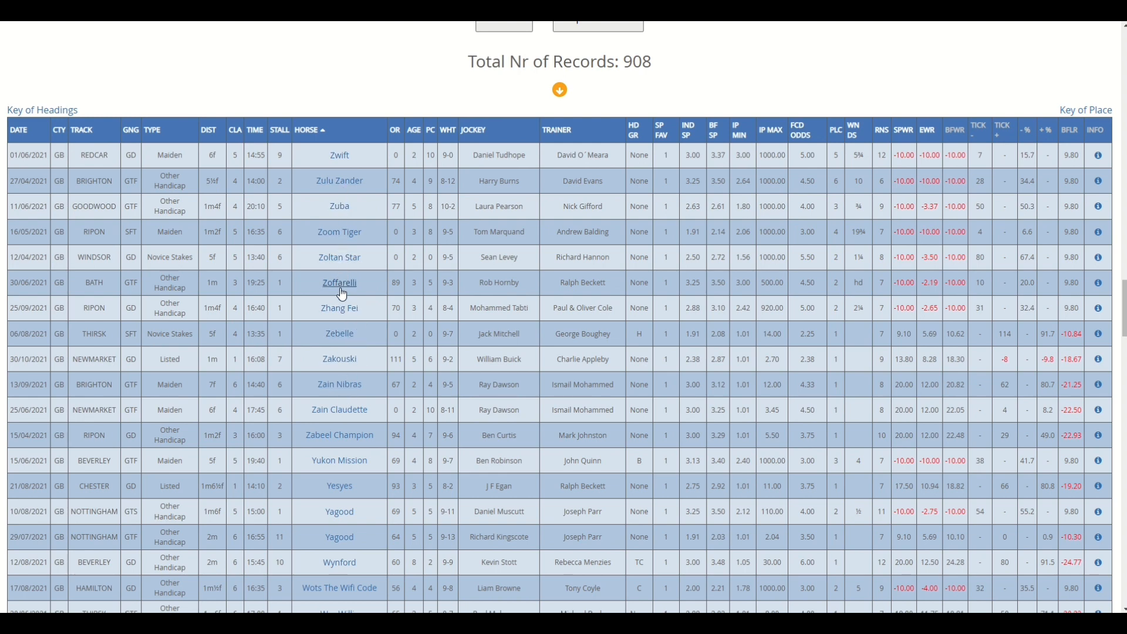
click(339, 207)
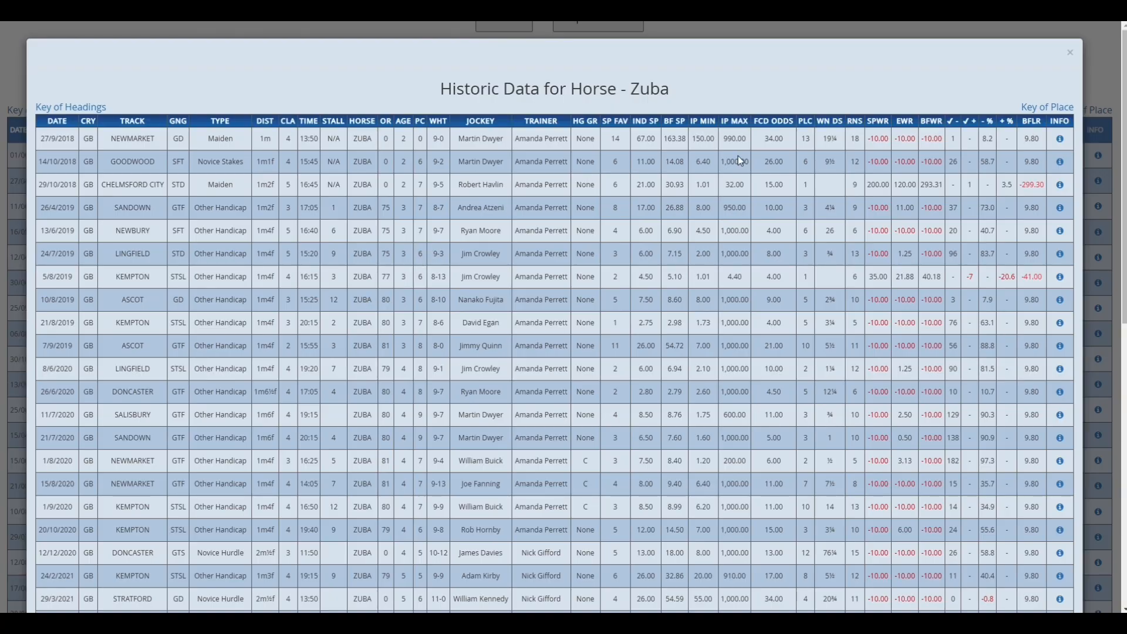
scroll(756, 191, down, 3)
scroll(758, 198, down, 5)
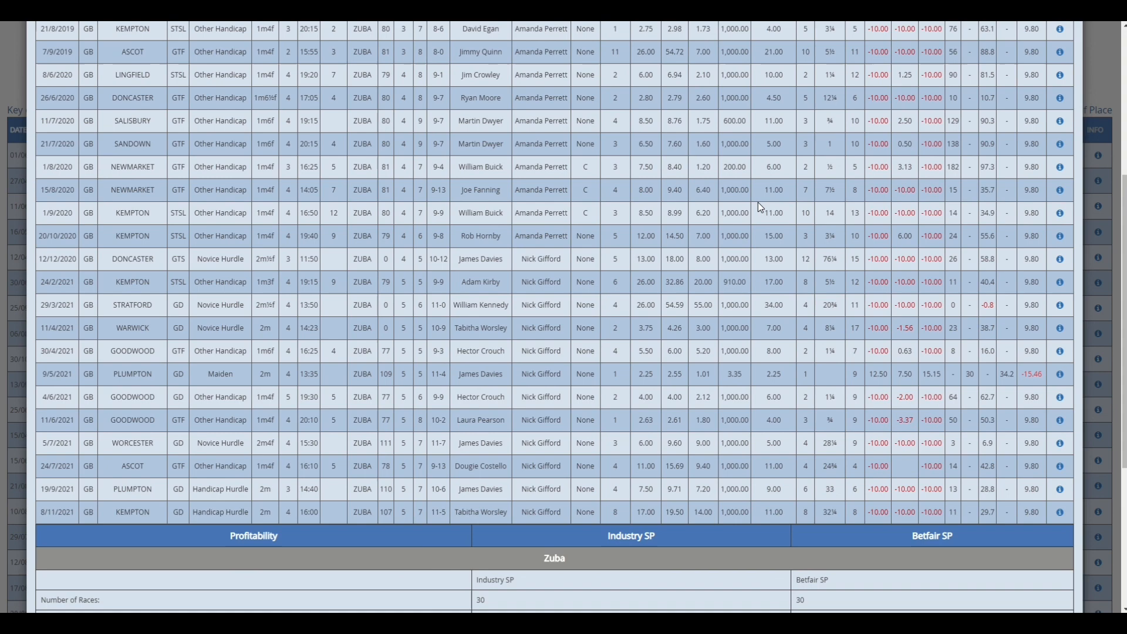
scroll(758, 202, down, 3)
scroll(759, 206, down, 1)
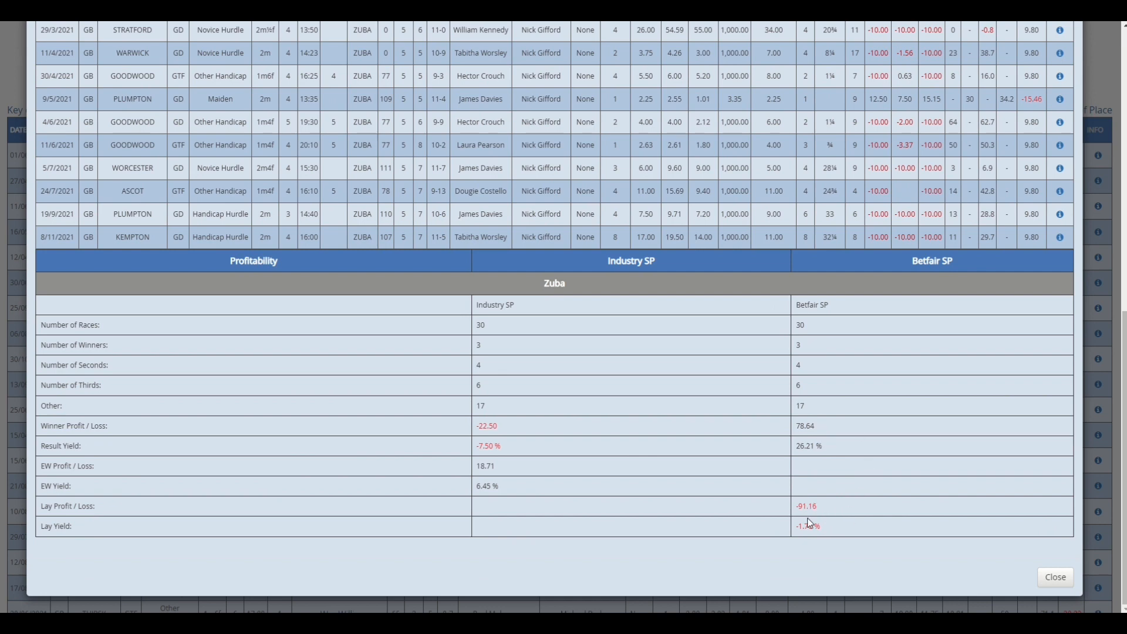
click(1055, 576)
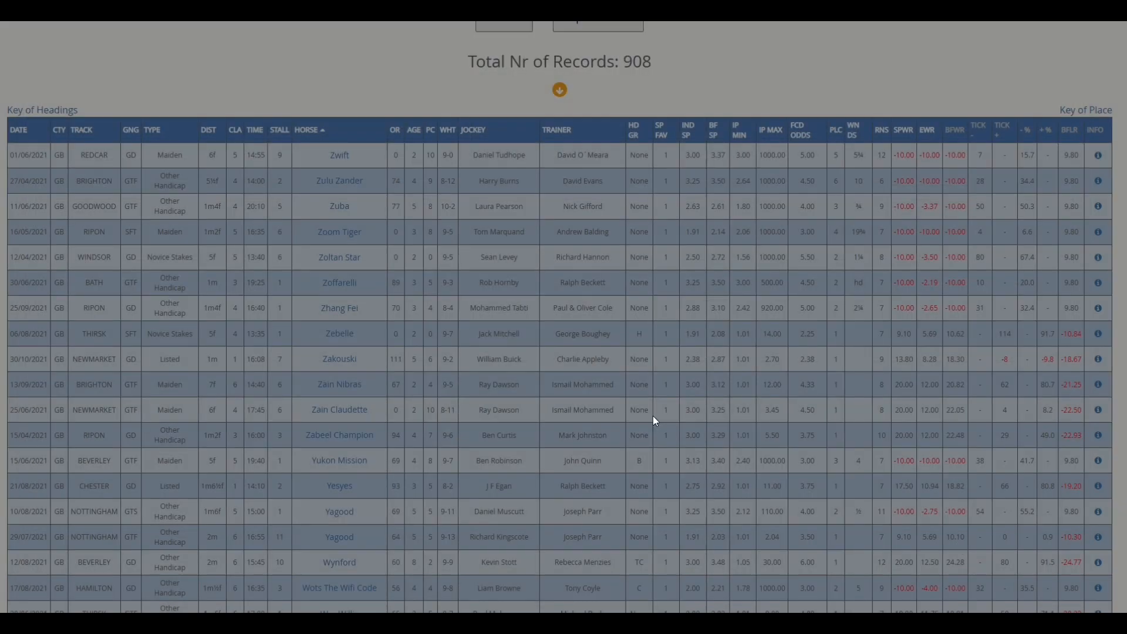
click(339, 410)
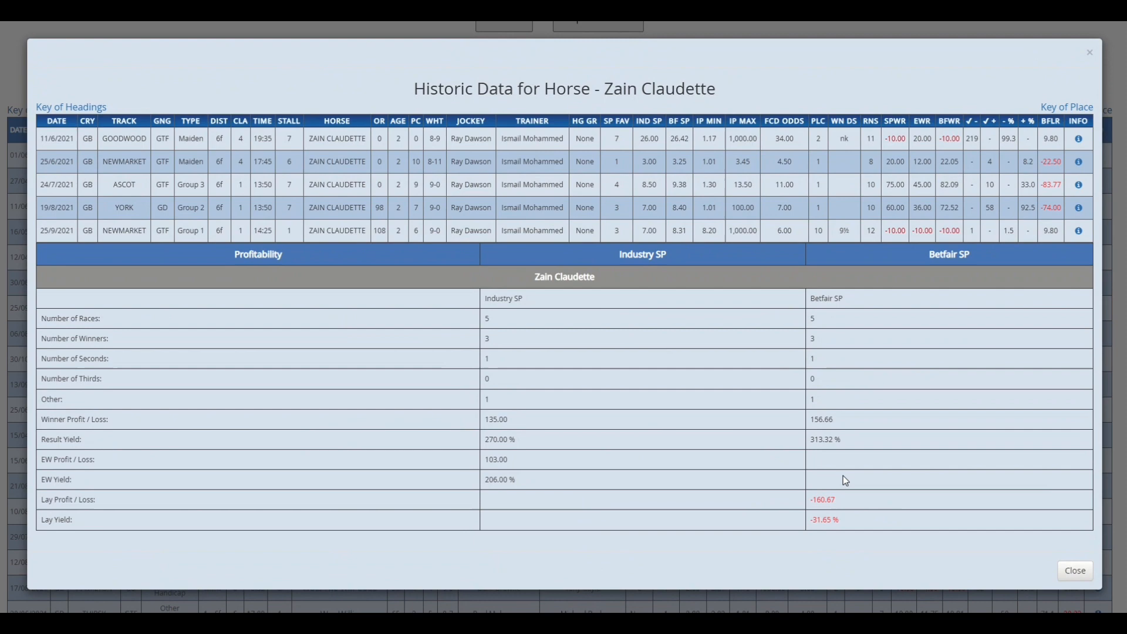
click(1075, 571)
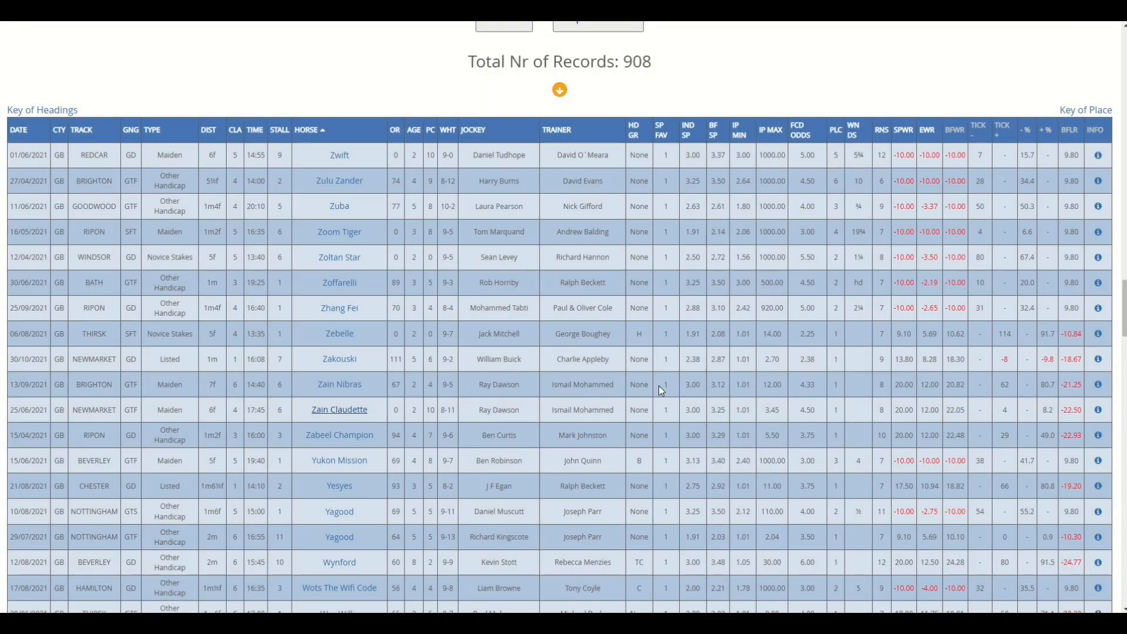
click(1098, 409)
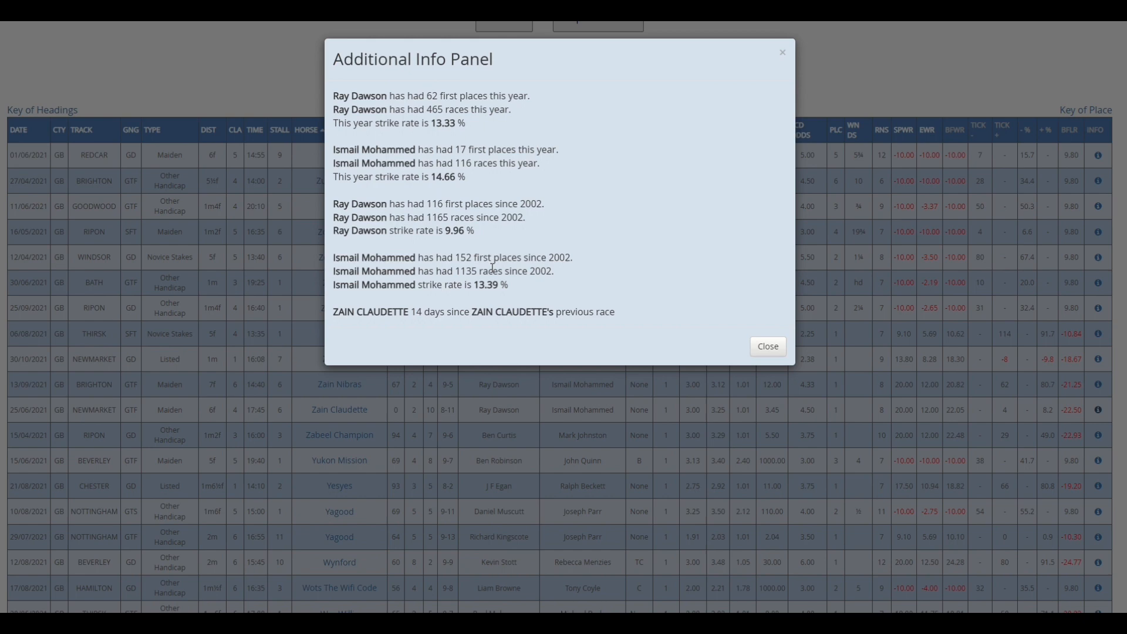
click(765, 350)
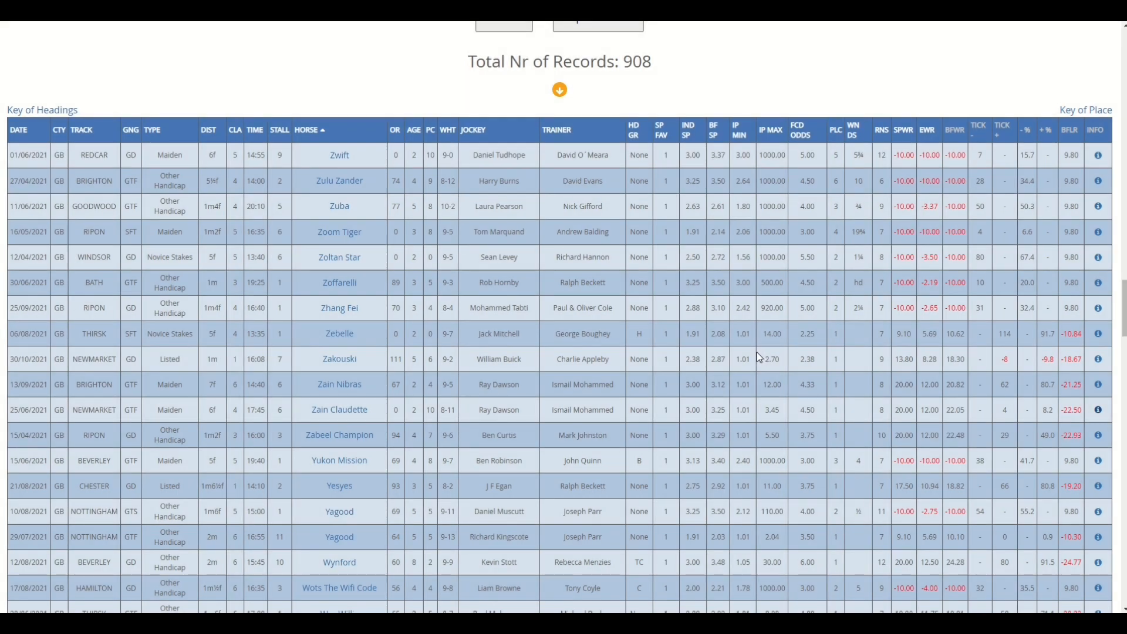
scroll(755, 351, up, 3)
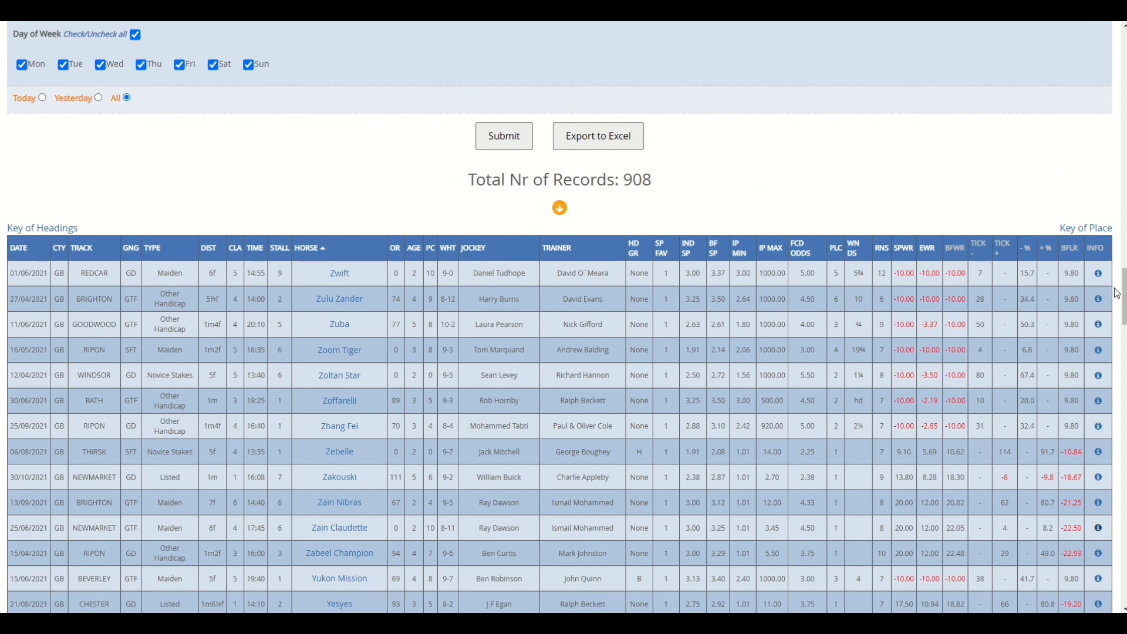
click(558, 211)
scroll(610, 283, down, 1)
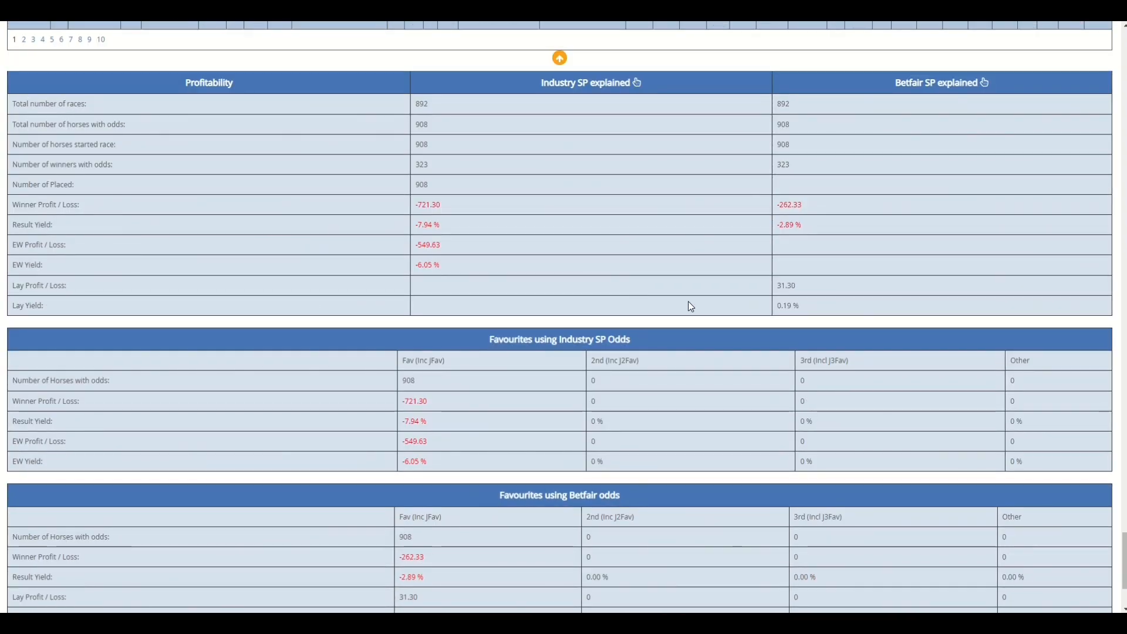
scroll(903, 296, up, 1)
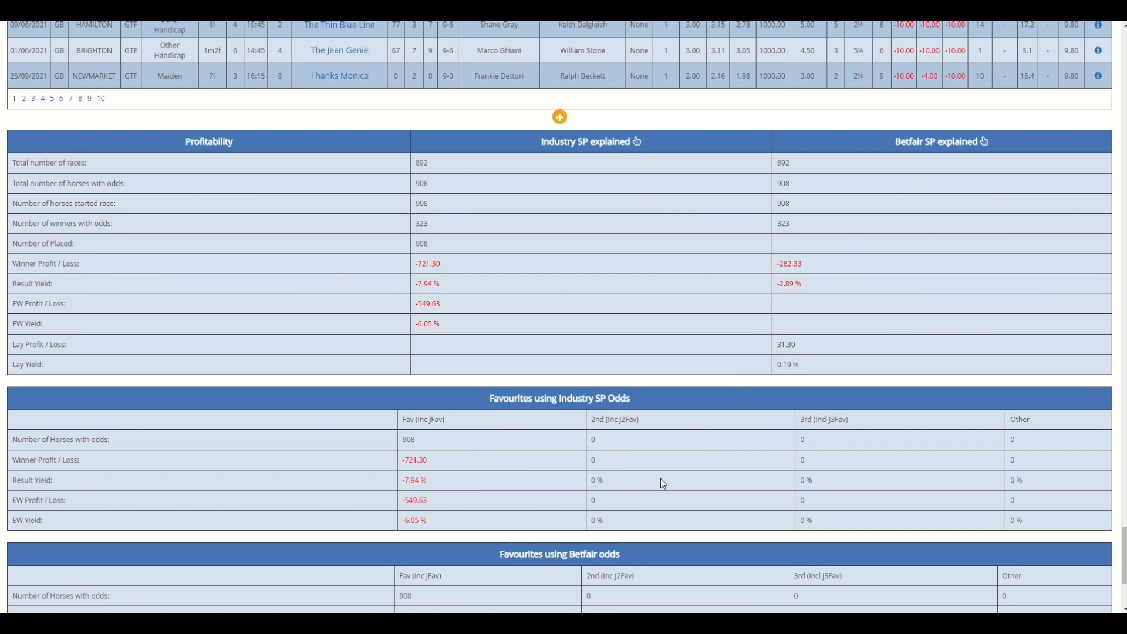
scroll(661, 478, down, 2)
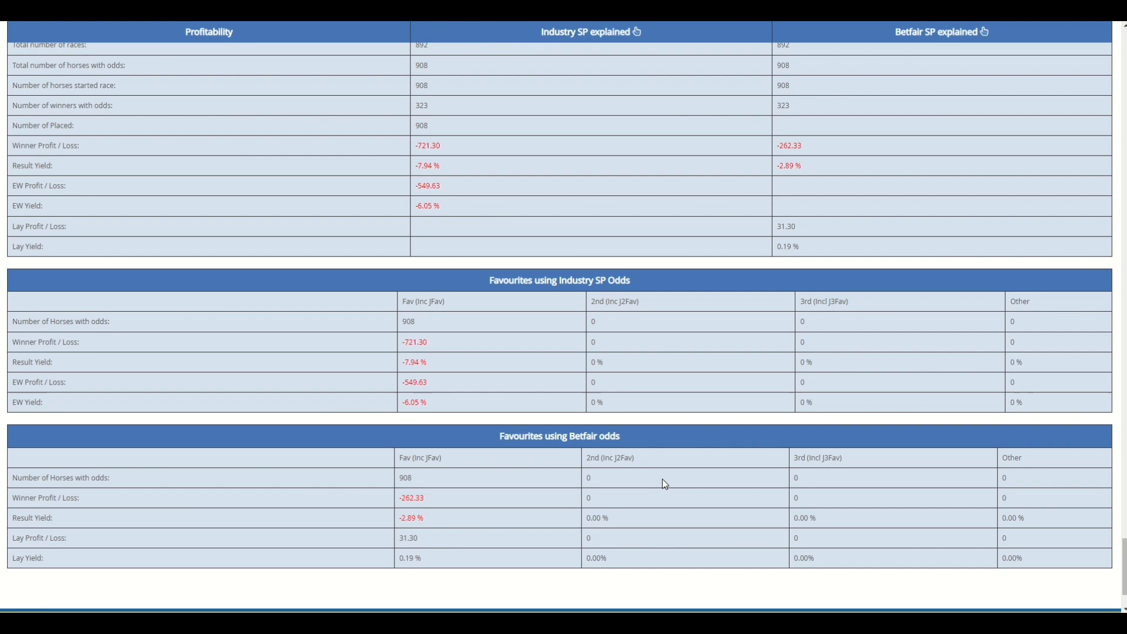
scroll(662, 479, up, 1)
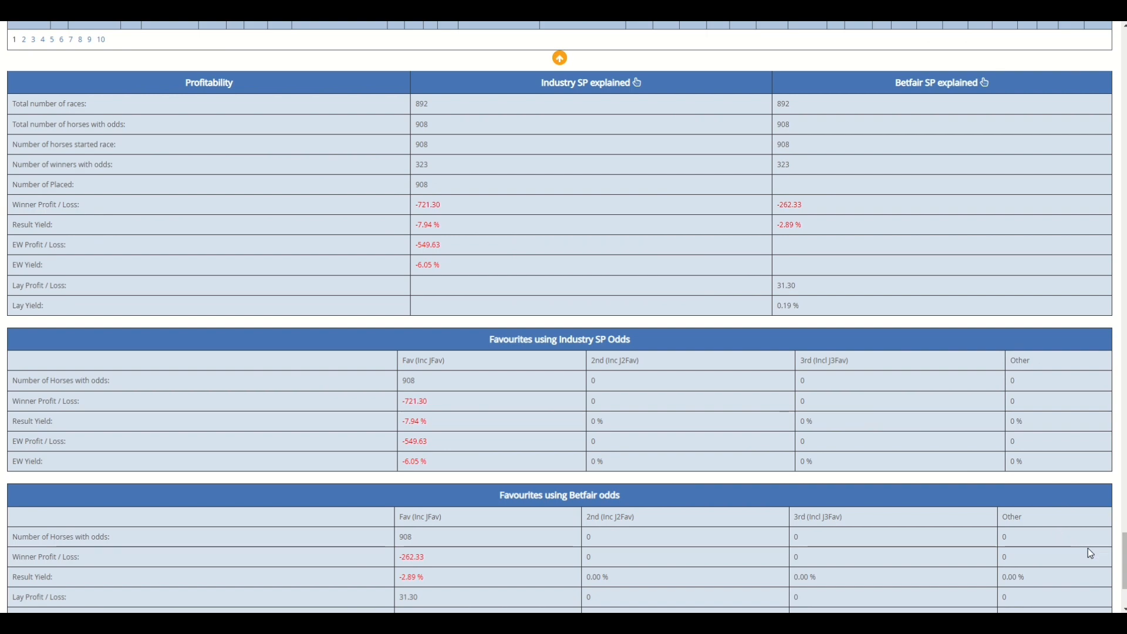
drag(1124, 561, 1123, 36)
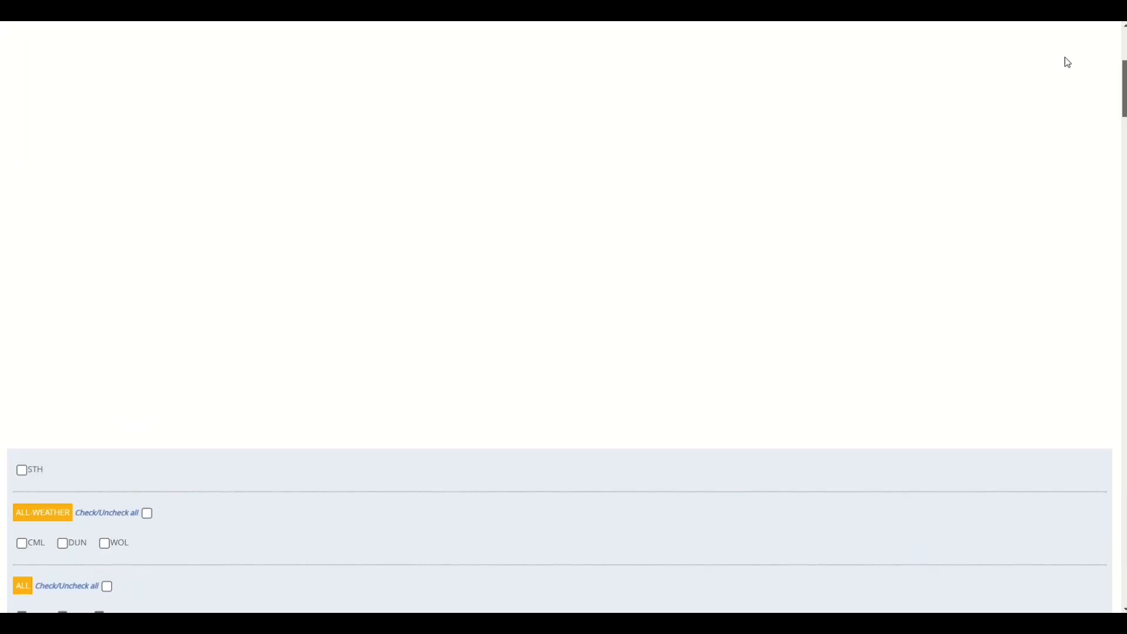
mouse_move(759, 133)
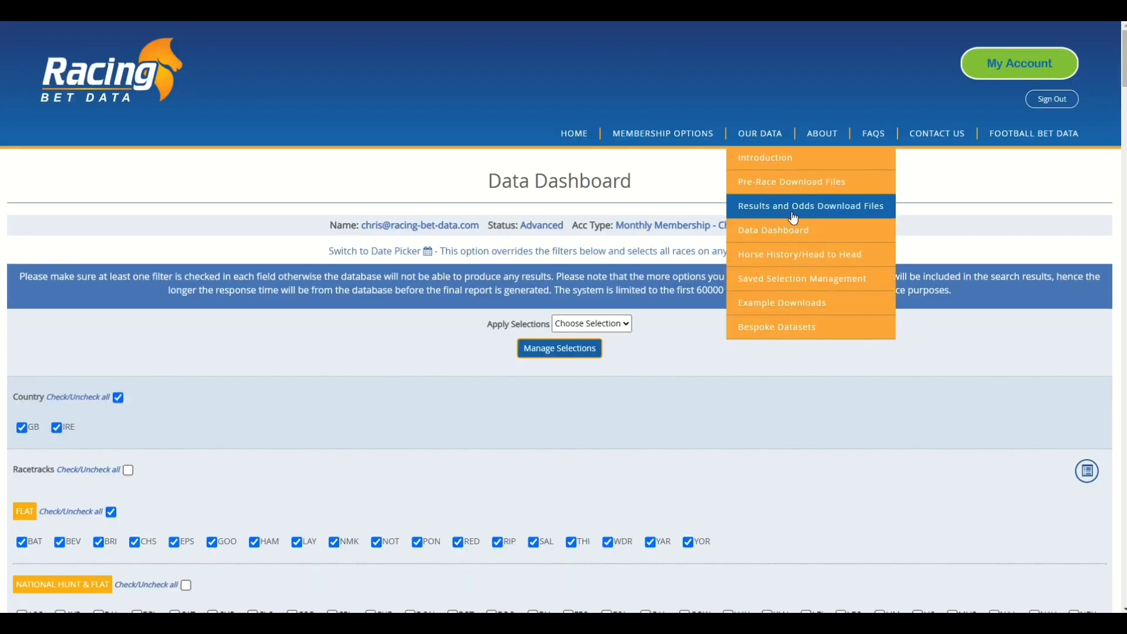
Step: Reopen the Data Dashboard and clear all year selections ready to tick 2020
click(797, 232)
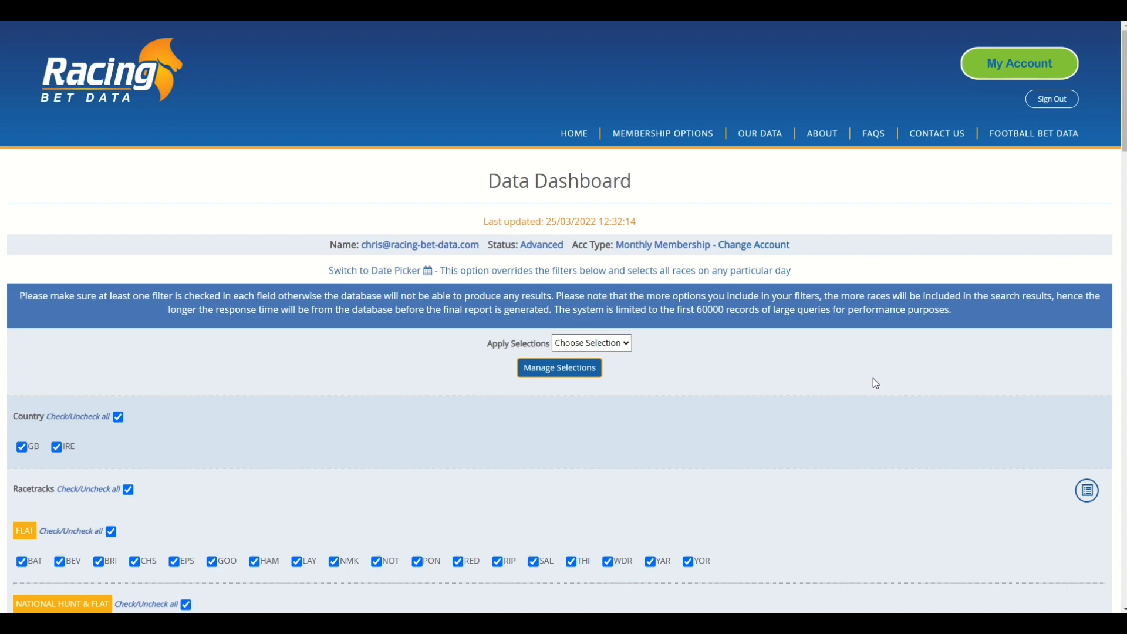
scroll(711, 399, down, 1)
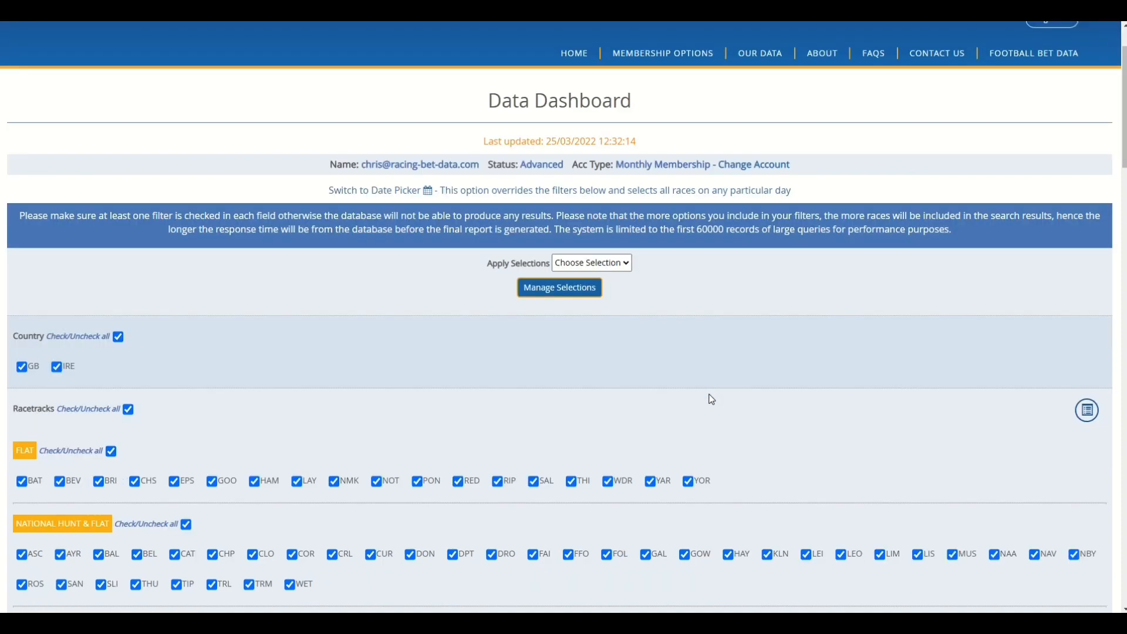
scroll(710, 399, down, 8)
scroll(710, 399, down, 6)
scroll(618, 400, down, 5)
scroll(577, 399, down, 4)
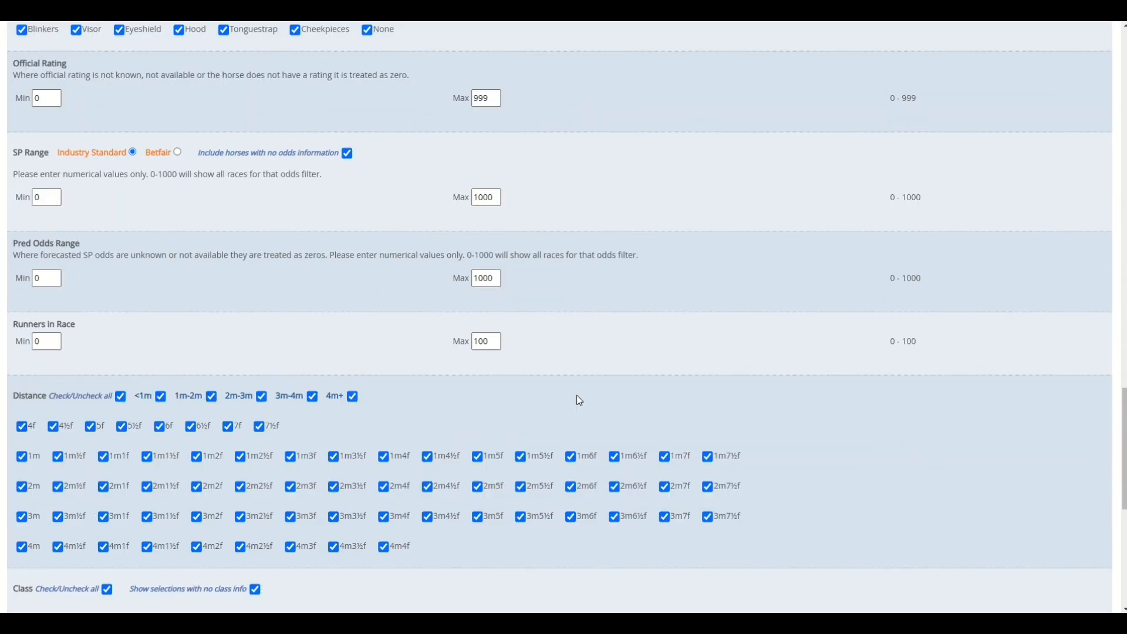
scroll(577, 399, down, 5)
scroll(546, 393, down, 5)
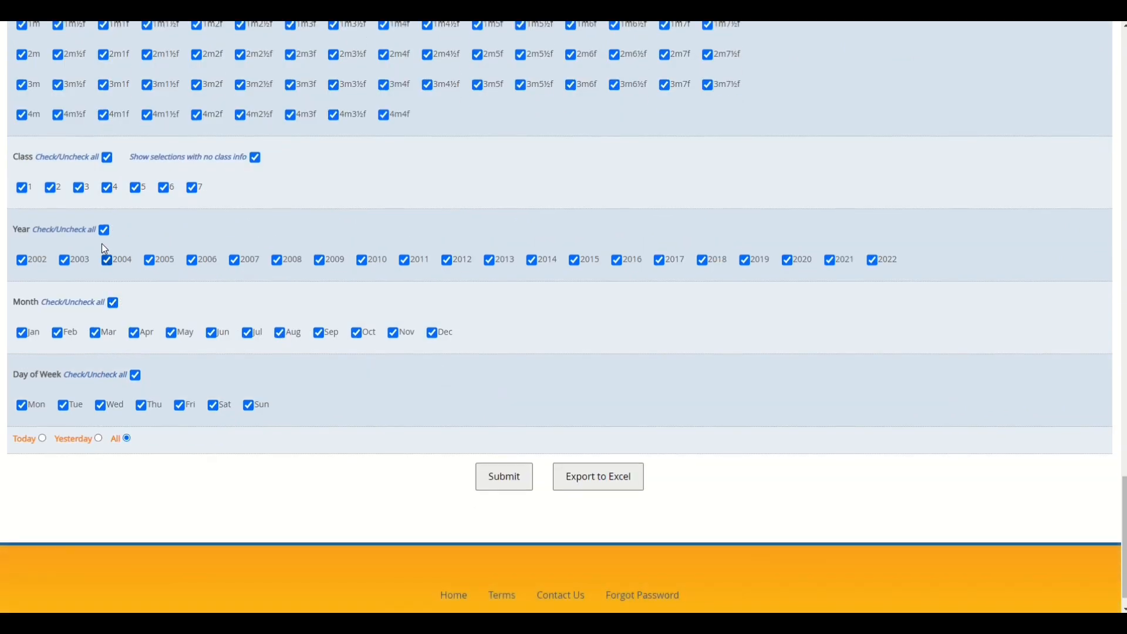
click(105, 229)
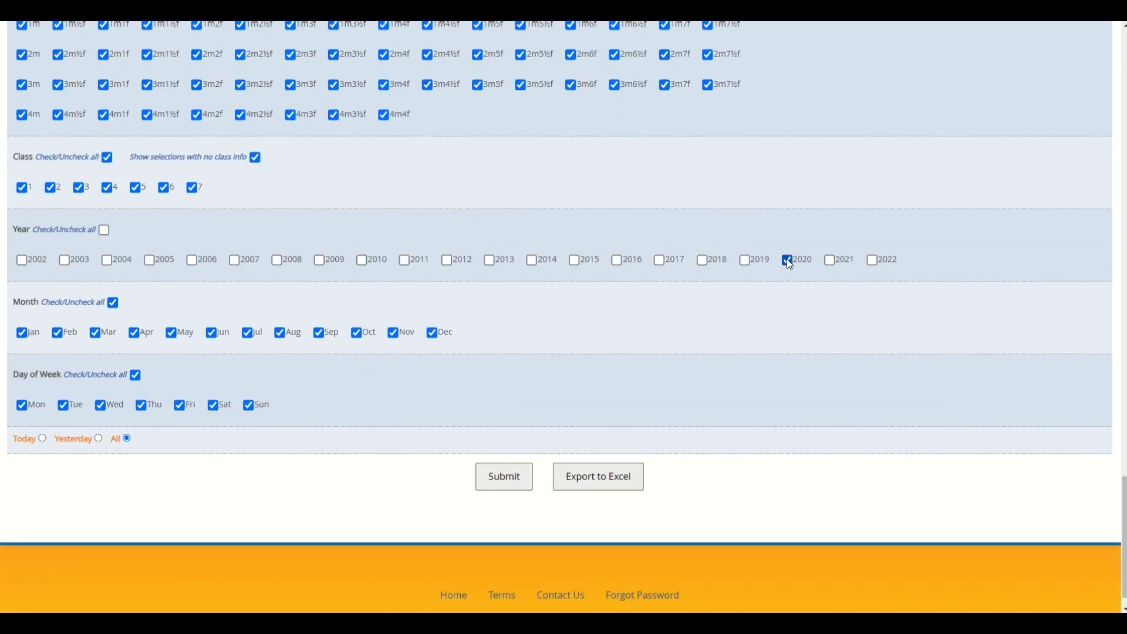
Step: Submit the 2020-only query, returning results capped at the first 60,000 records
click(502, 477)
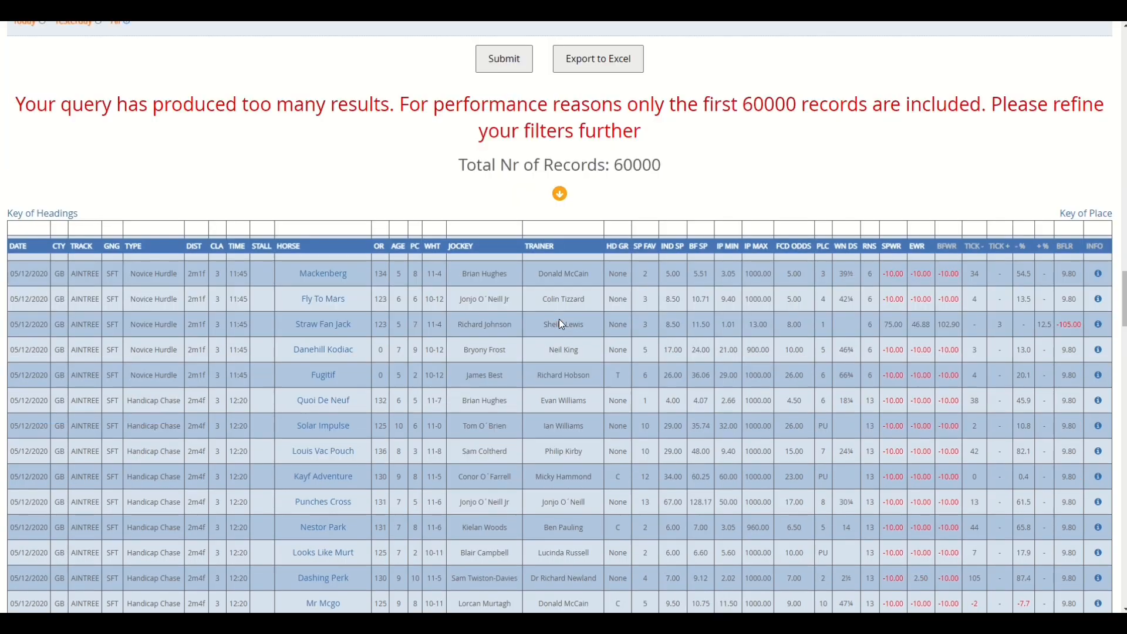
scroll(559, 319, down, 1)
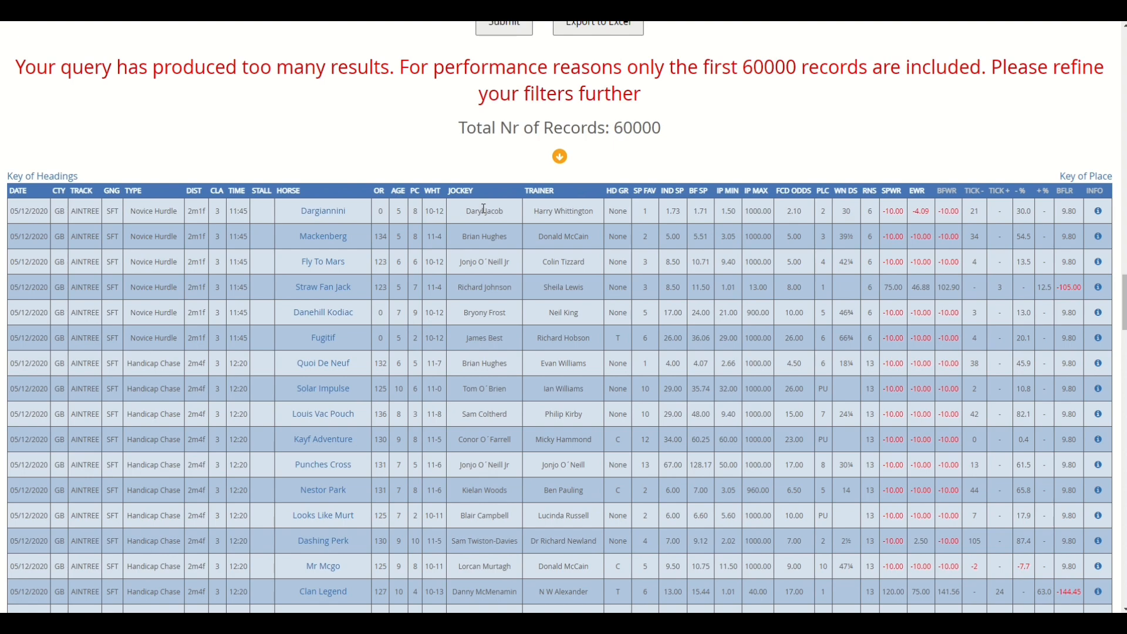
scroll(577, 99, up, 1)
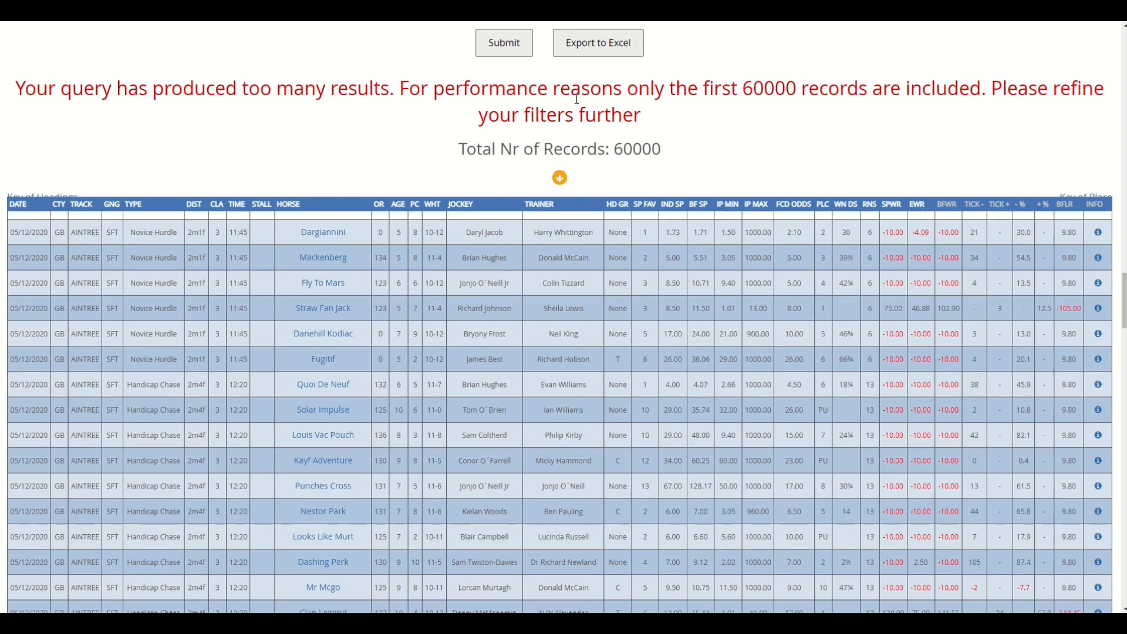
scroll(577, 100, up, 1)
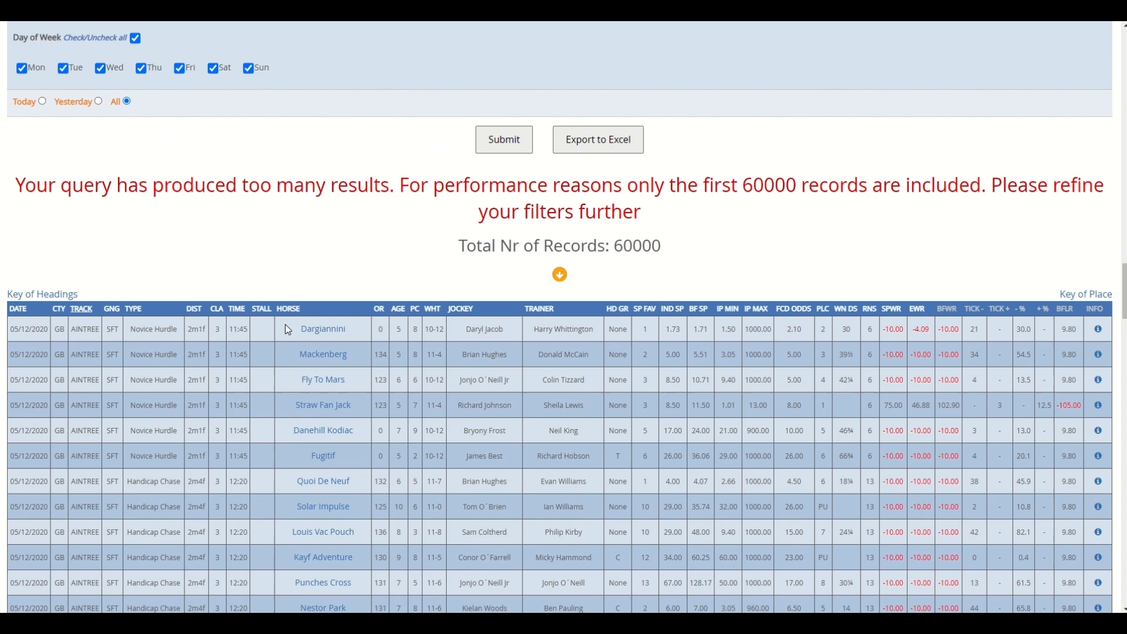